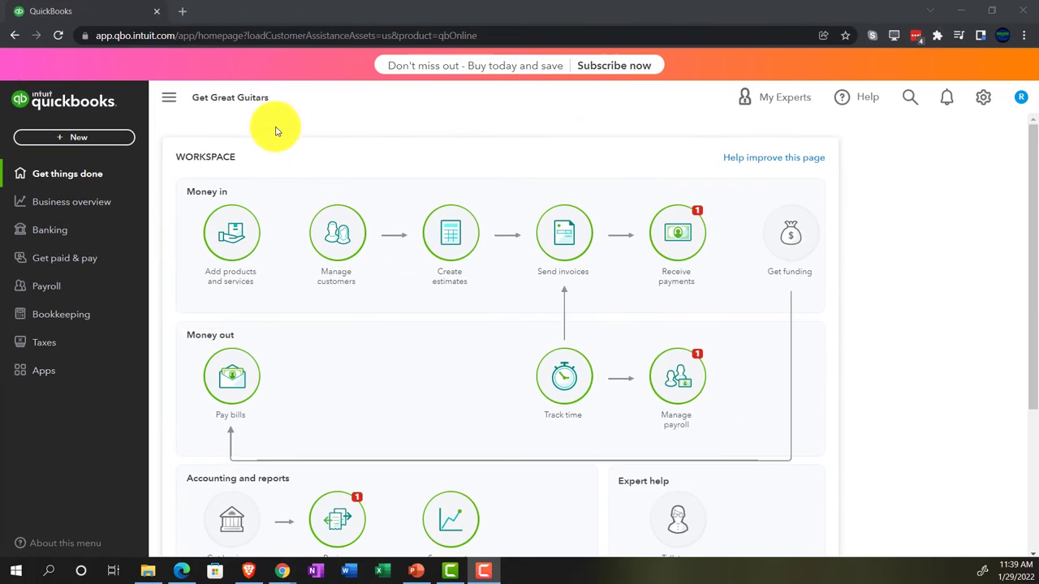
Zoom Chrome in to 125% for easier viewing
{"action": "key", "text": "ctrl+plus"}
{"action": "key", "text": "ctrl+plus"}
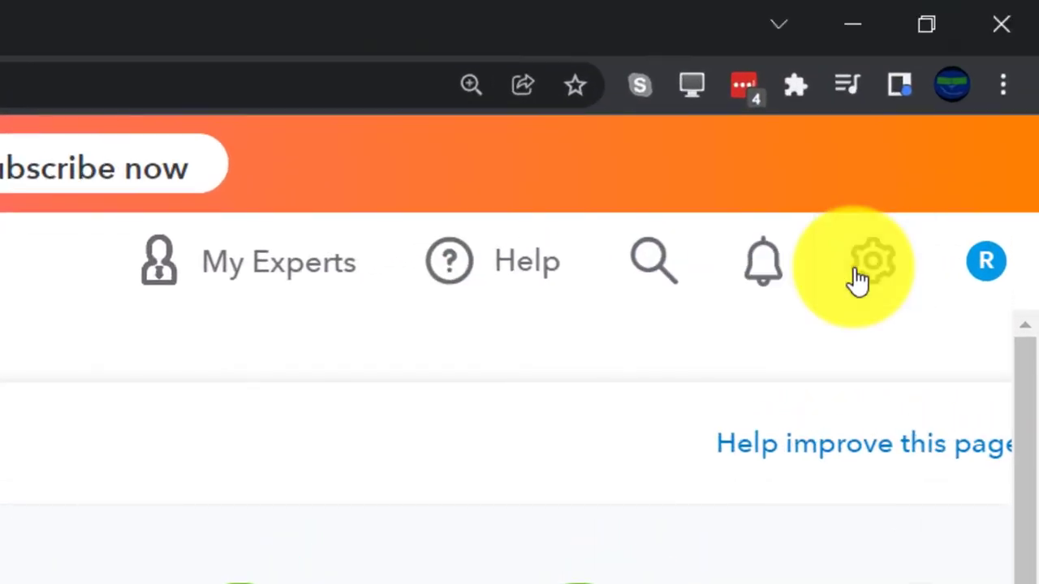
Open and close the gear menu, check the sample company in Edge, then return to Chrome
{"action": "left_click", "coordinate": [969, 109]}
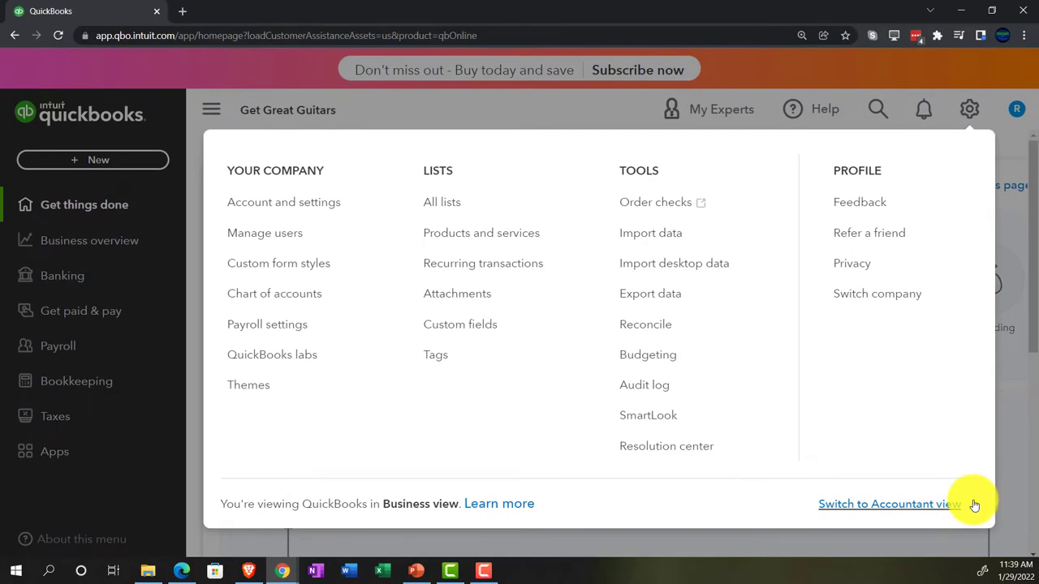
{"action": "left_click", "coordinate": [1004, 471]}
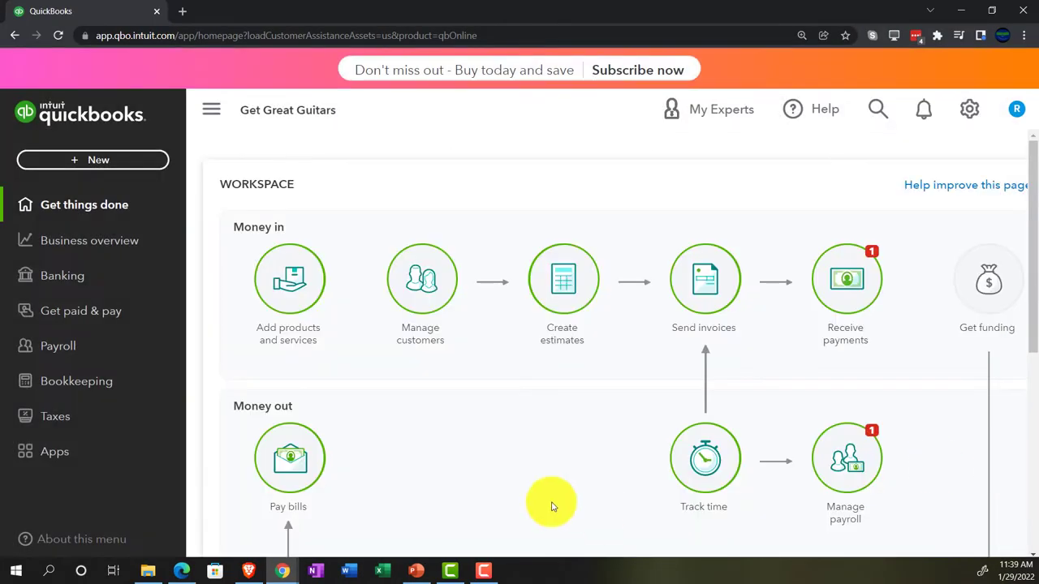
{"action": "left_click", "coordinate": [182, 572]}
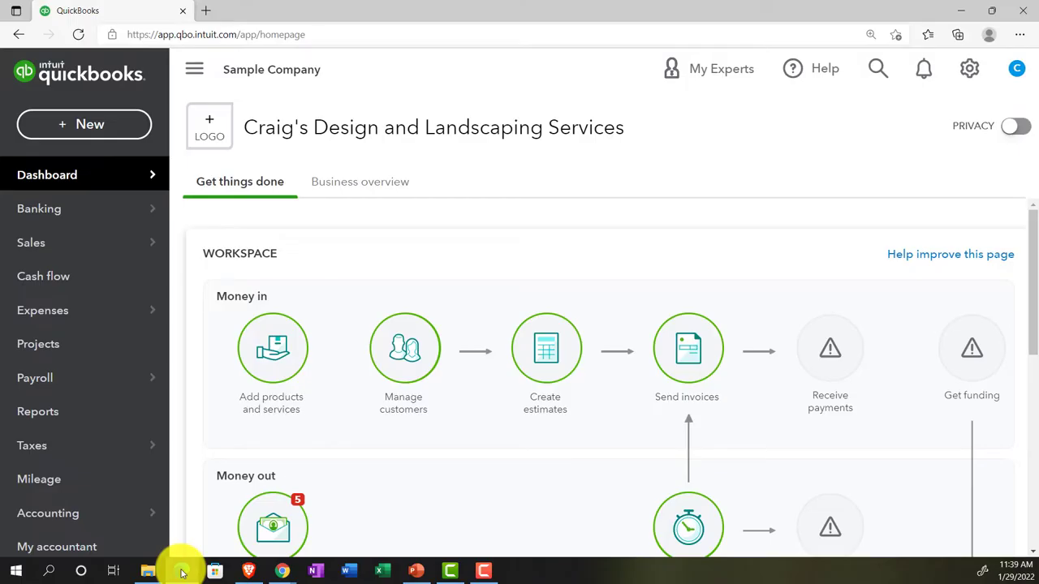
{"action": "left_click", "coordinate": [181, 571]}
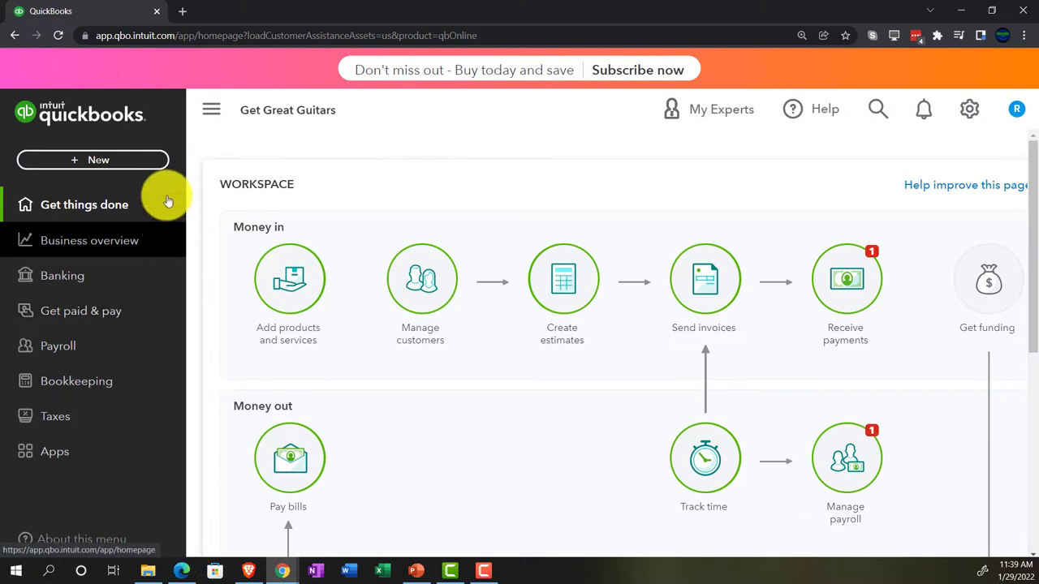
Duplicate the Get Great Guitars QuickBooks tab twice to get three copies
{"action": "right_click", "coordinate": [118, 13]}
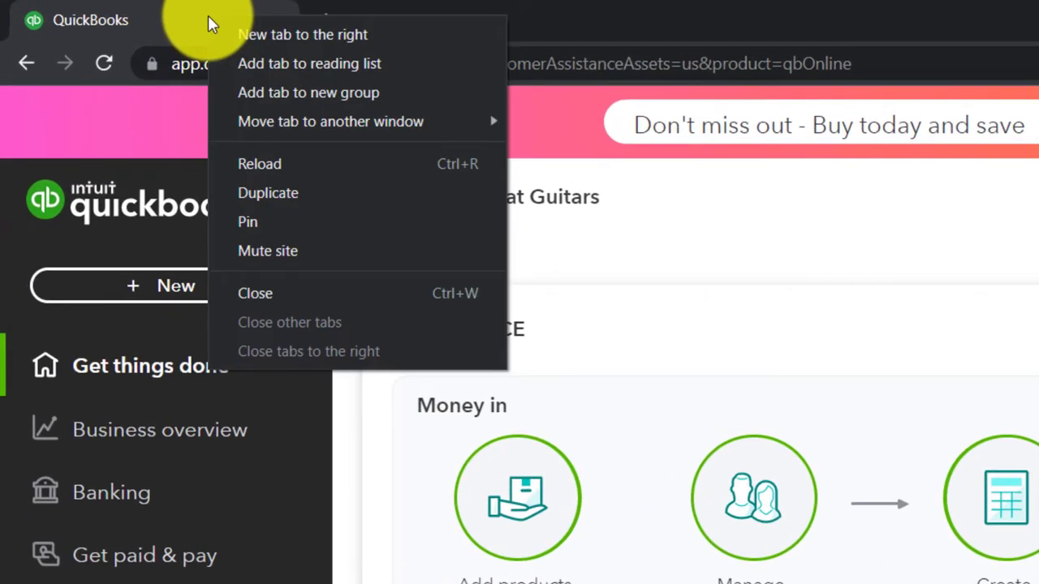
{"action": "left_click", "coordinate": [269, 193]}
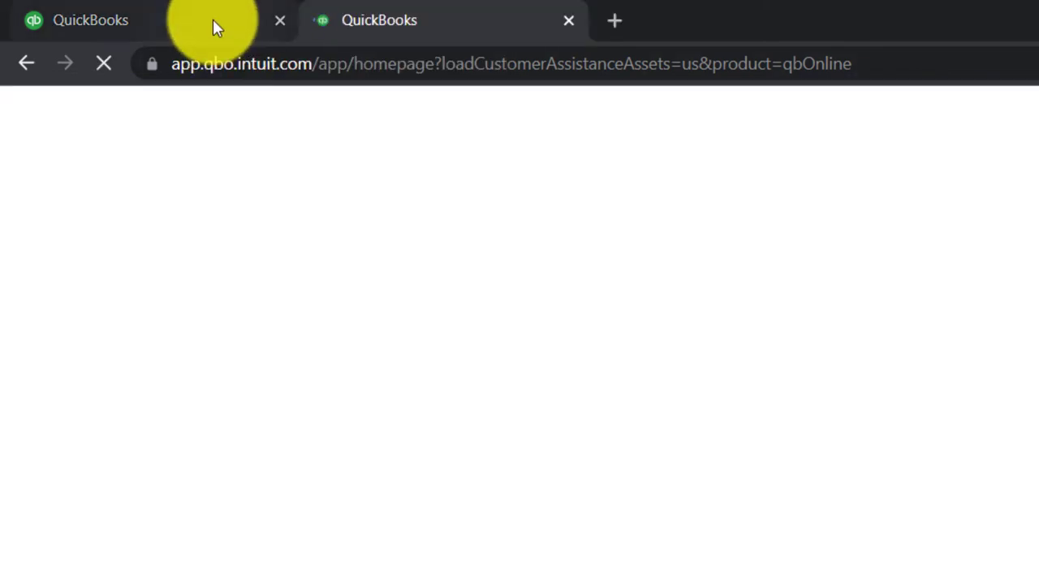
{"action": "left_click", "coordinate": [213, 19]}
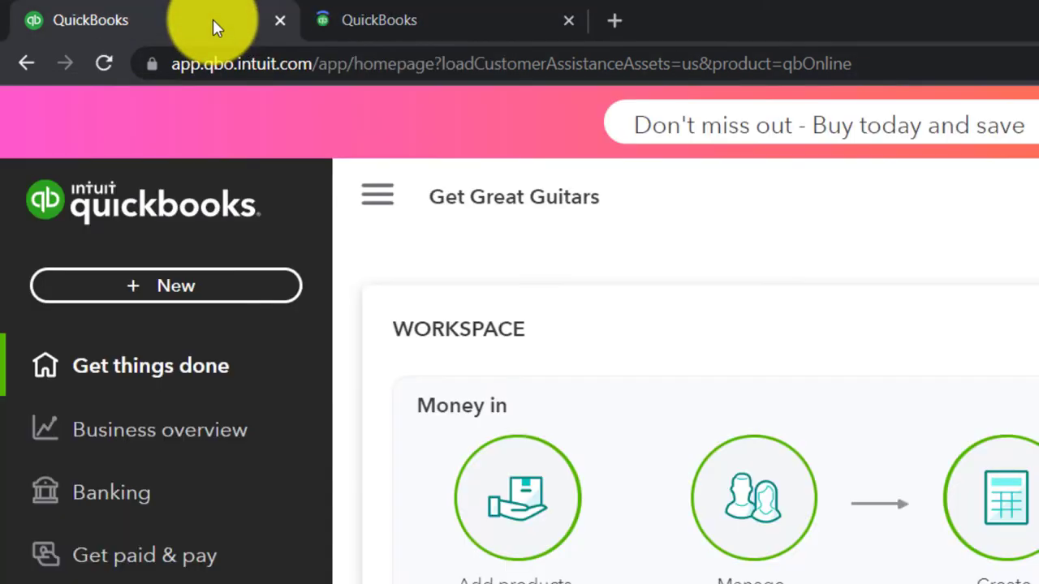
{"action": "right_click", "coordinate": [212, 18]}
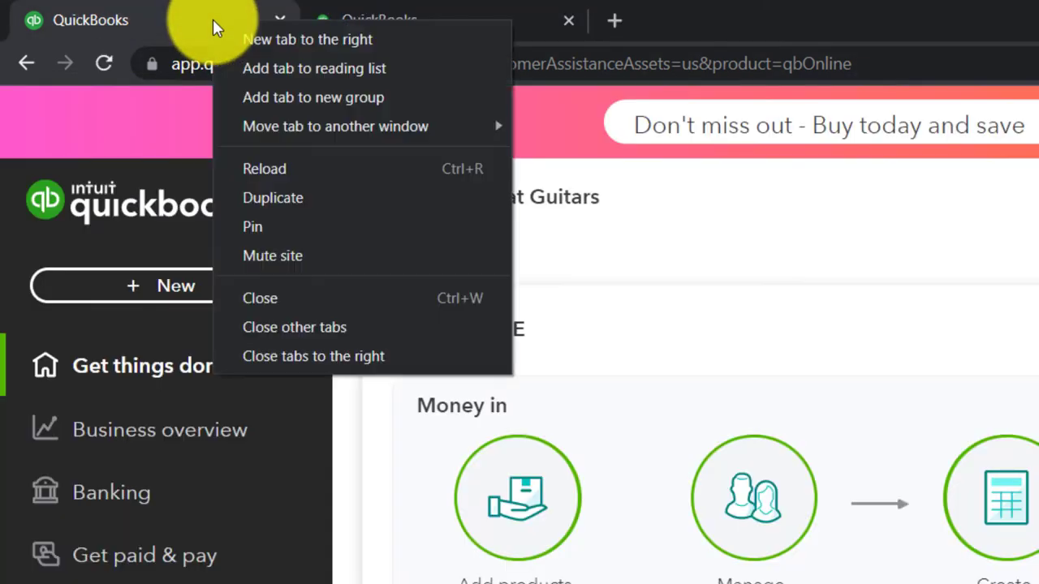
{"action": "left_click", "coordinate": [277, 198]}
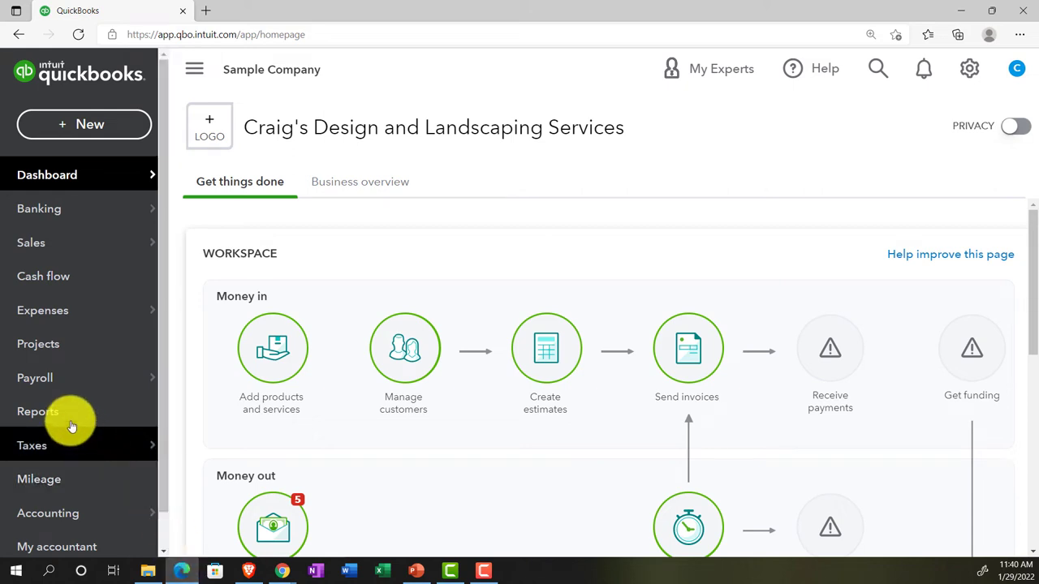
In the second tab, go to Business overview > Reports and collapse the sidebar
{"action": "left_click", "coordinate": [66, 419]}
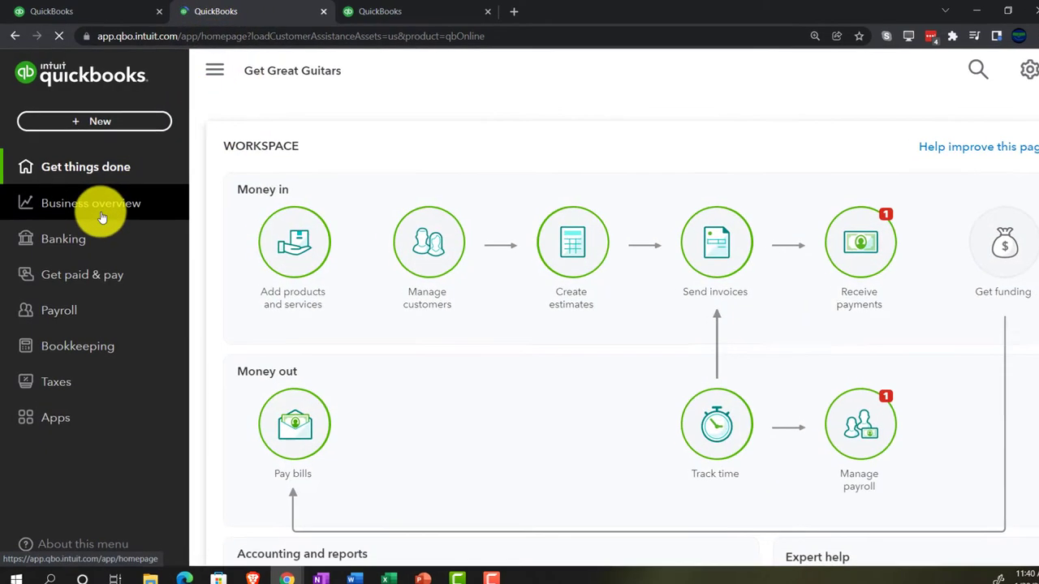
{"action": "left_click", "coordinate": [101, 218]}
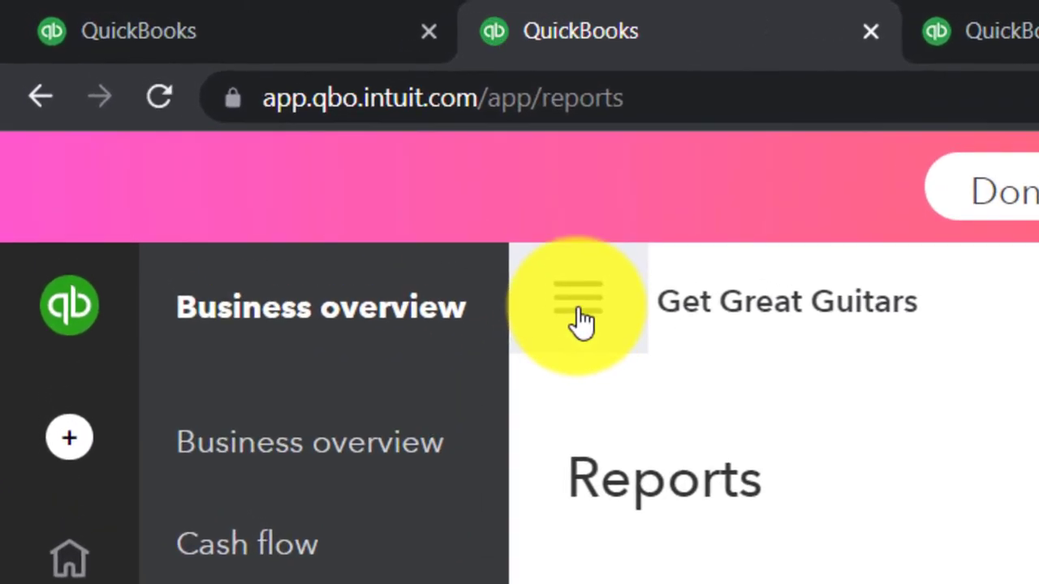
{"action": "left_click", "coordinate": [581, 315]}
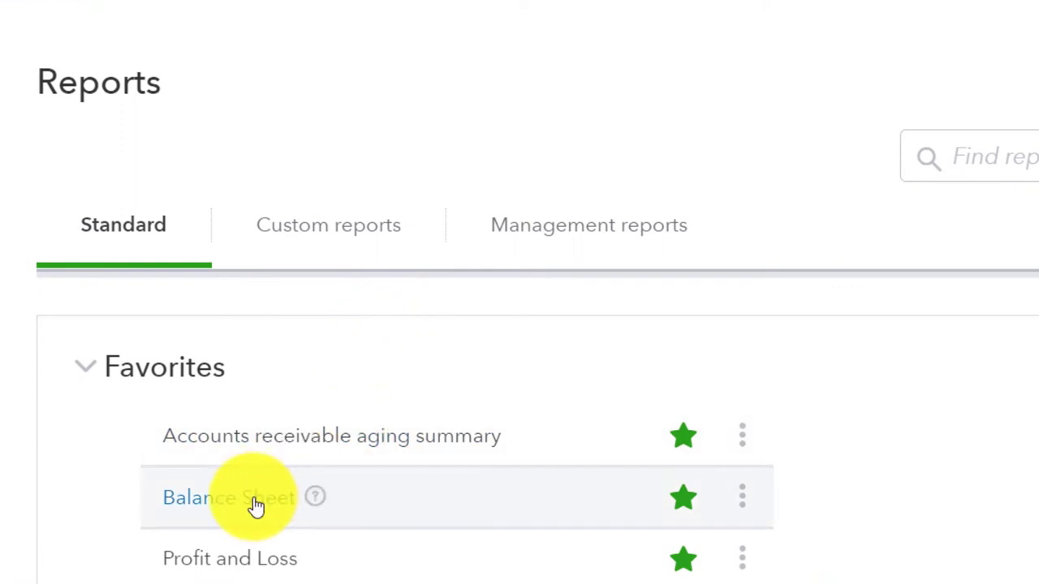
Open the Balance Sheet and set its period to 01/01/2022 through 12/31/2022
{"action": "left_click", "coordinate": [256, 506]}
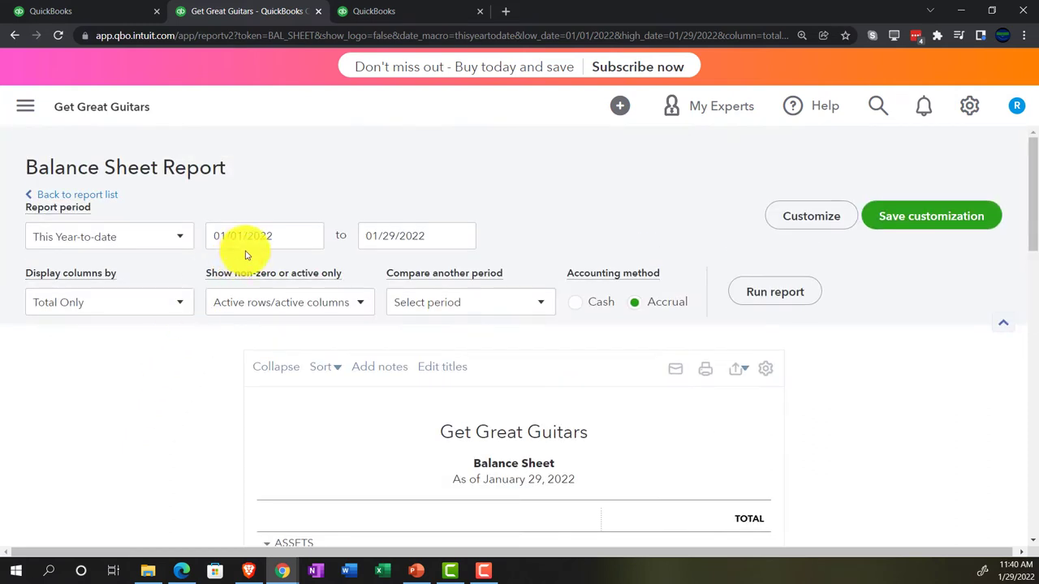
{"action": "left_click_drag", "start_coordinate": [278, 239], "coordinate": [182, 234]}
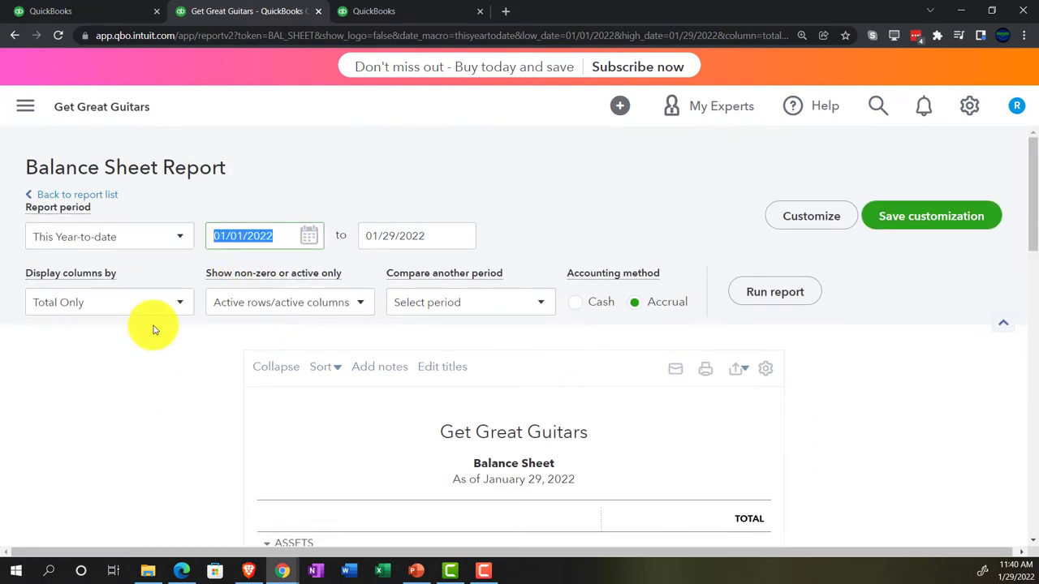
{"action": "type", "text": "01012022"}
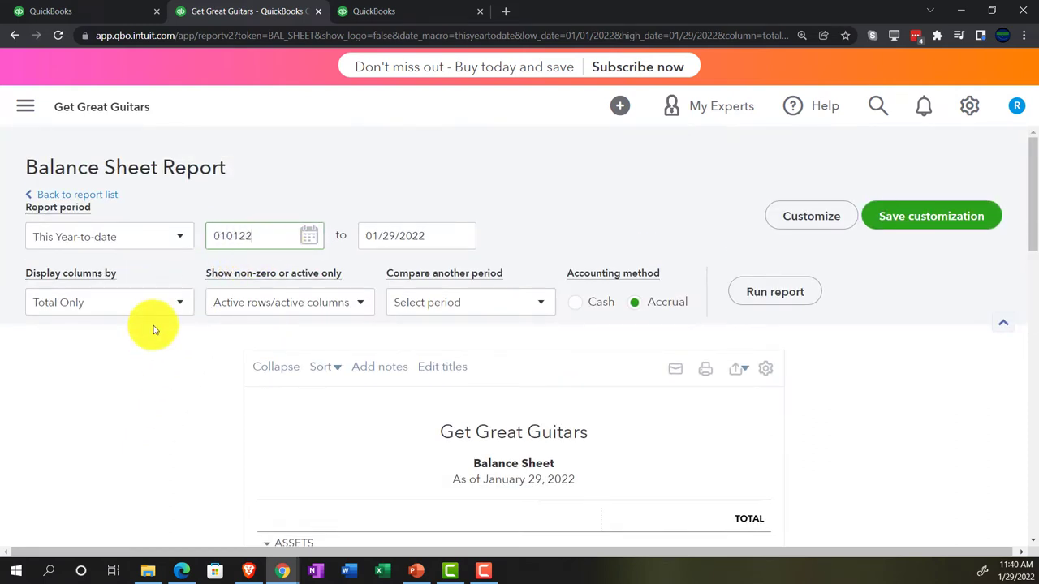
{"action": "key", "text": "Tab"}
{"action": "type", "text": "12/31/2022"}
{"action": "key", "text": "Tab"}
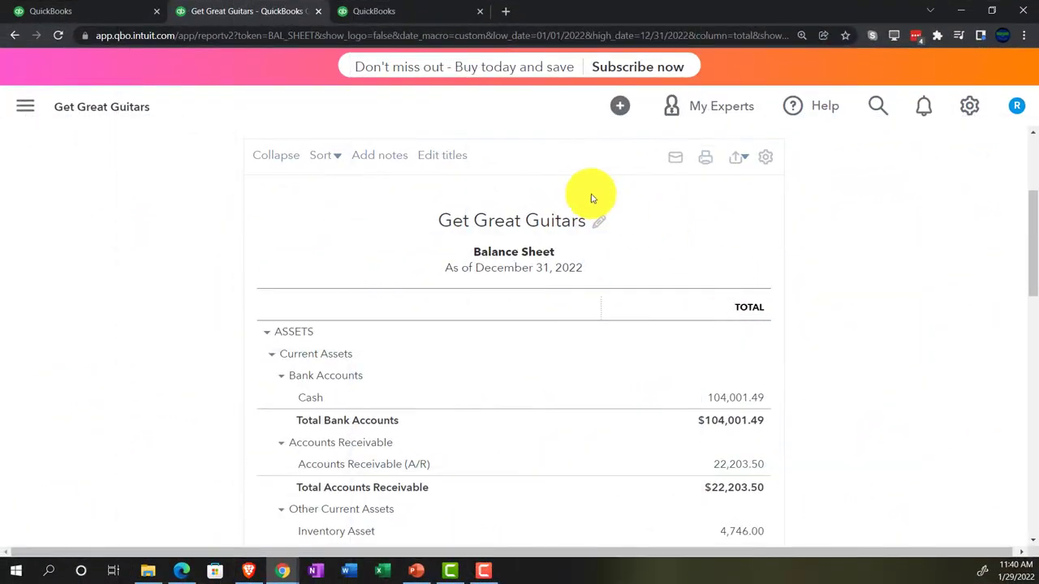
In the third tab, open the Profit and Loss report from Business overview > Reports
{"action": "left_click", "coordinate": [407, 13]}
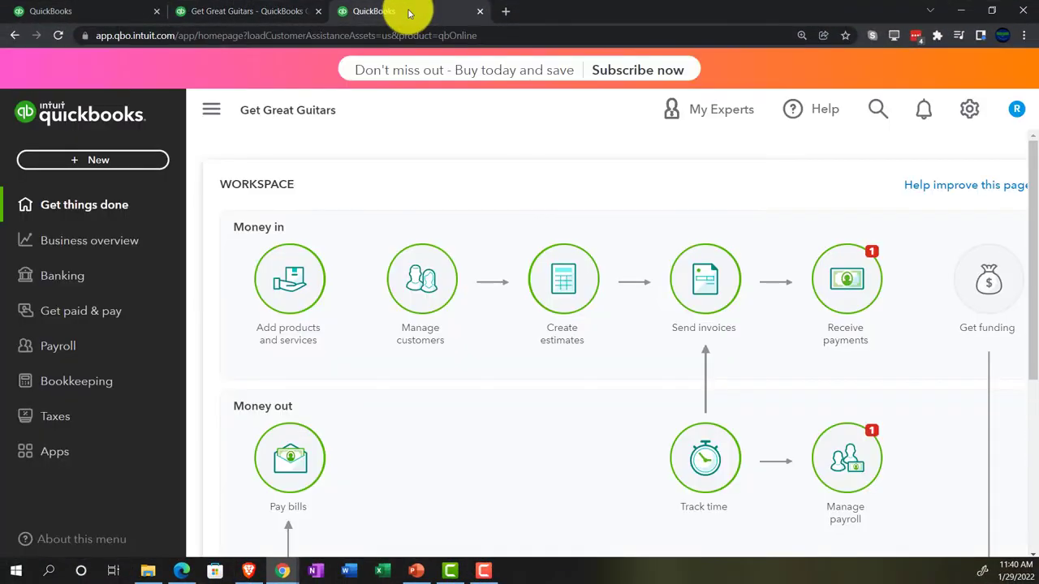
{"action": "left_click", "coordinate": [89, 240]}
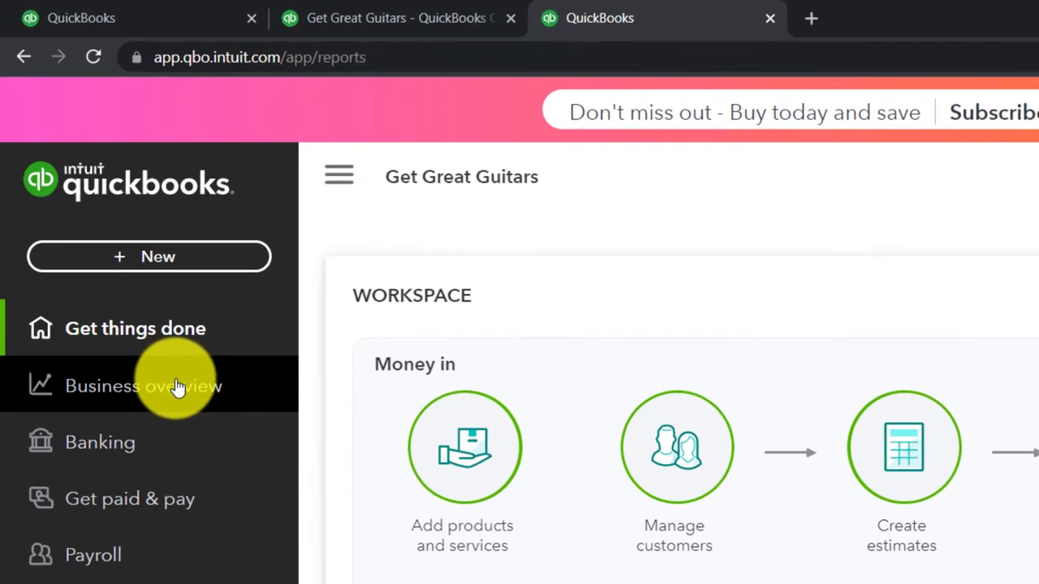
{"action": "left_click", "coordinate": [174, 382]}
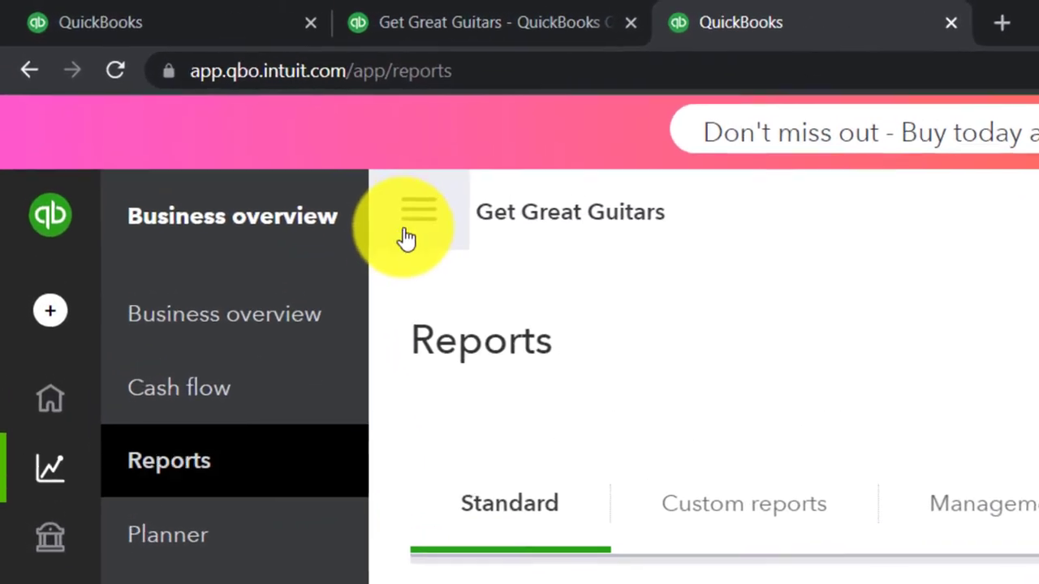
{"action": "left_click", "coordinate": [406, 238]}
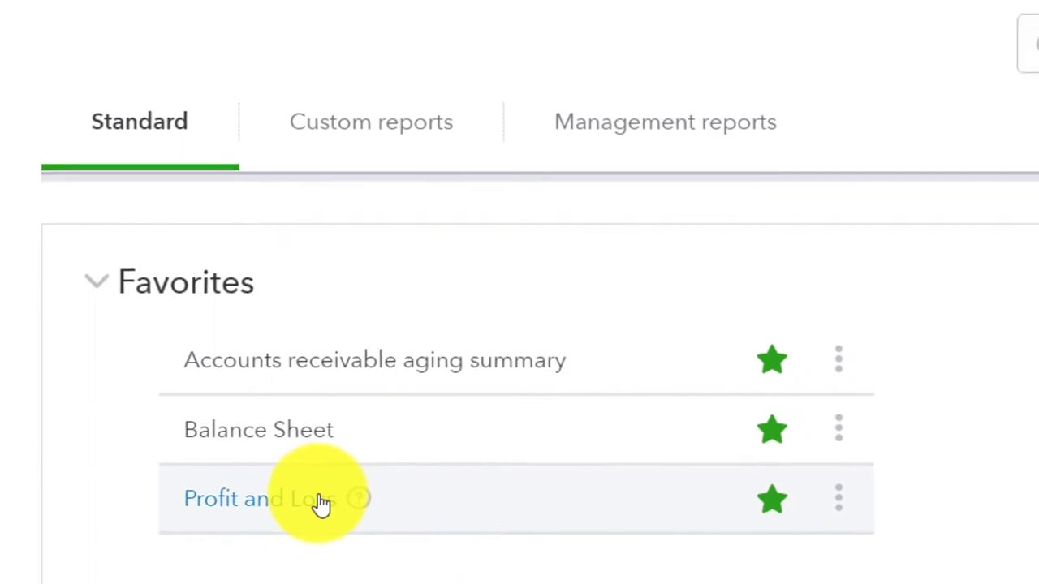
{"action": "left_click", "coordinate": [331, 503]}
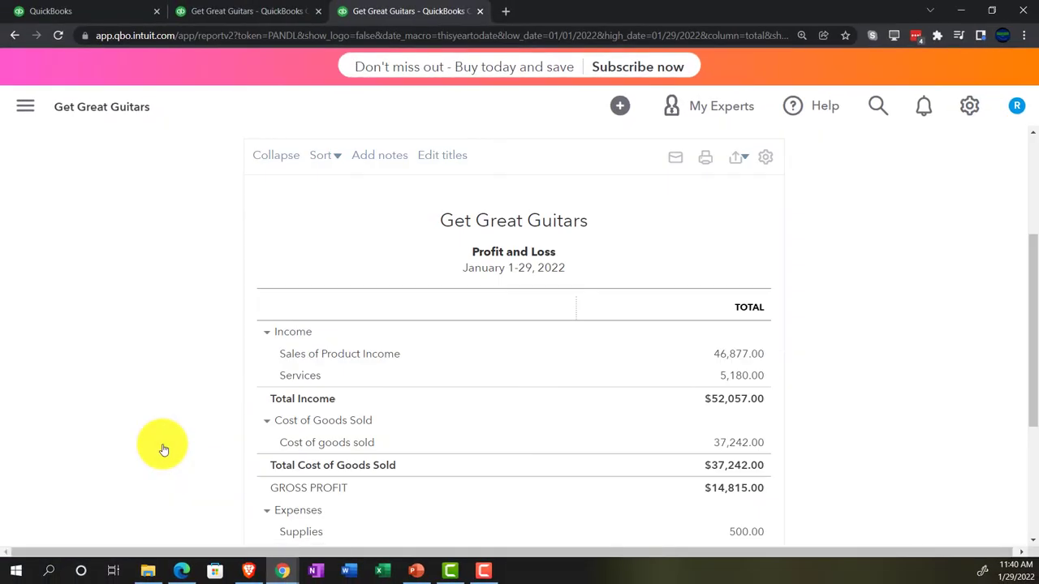
Set the Profit and Loss period to 01/01/2022 through 12/31/2022 and rerun it
{"action": "scroll", "coordinate": [163, 449], "scroll_direction": "up", "scroll_amount": 3}
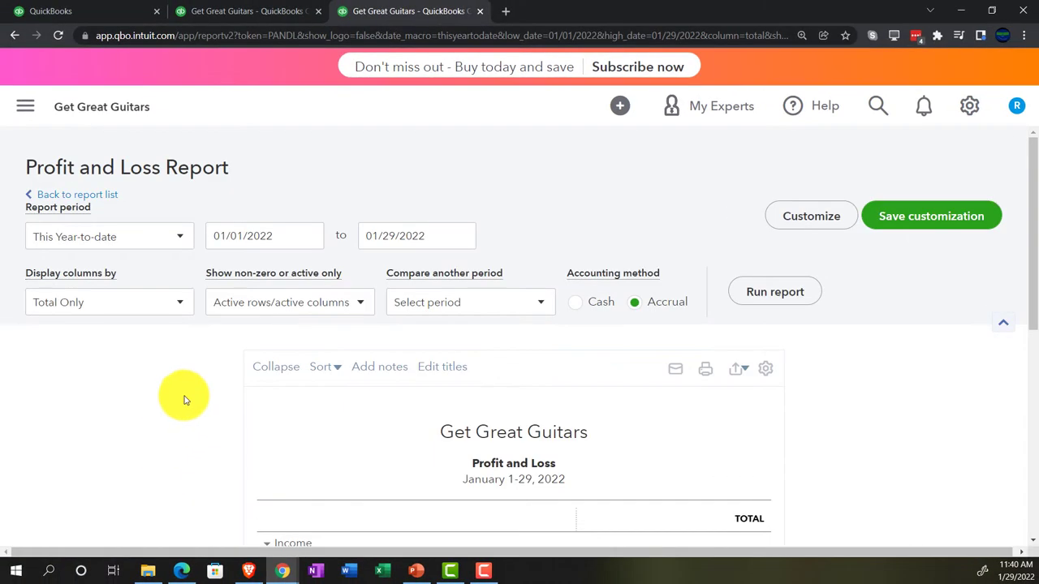
{"action": "left_click_drag", "start_coordinate": [283, 245], "coordinate": [167, 216]}
{"action": "type", "text": "010122"}
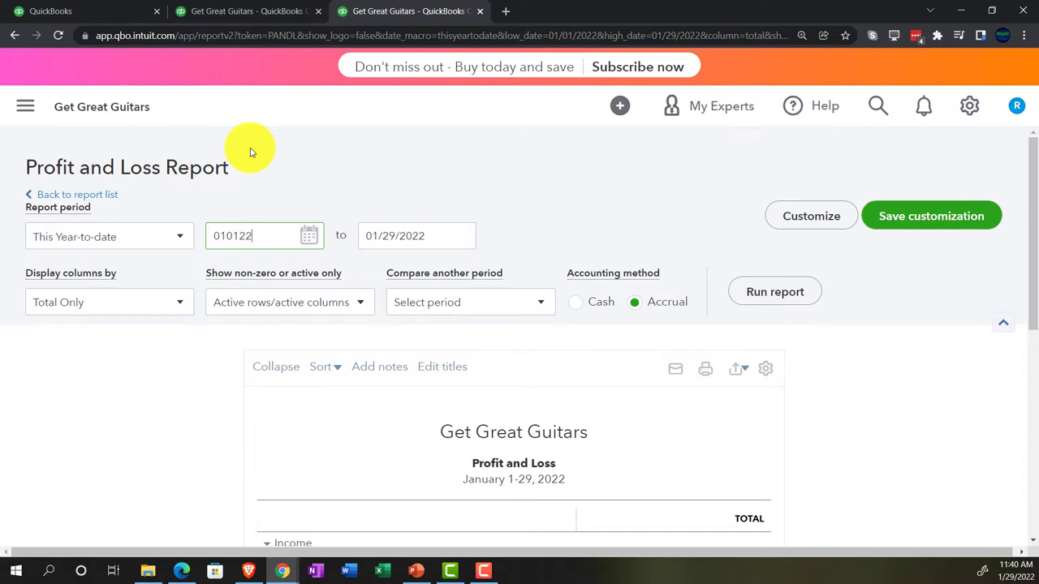
{"action": "key", "text": "Tab"}
{"action": "type", "text": "12/31/202"}
{"action": "key", "text": "Tab"}
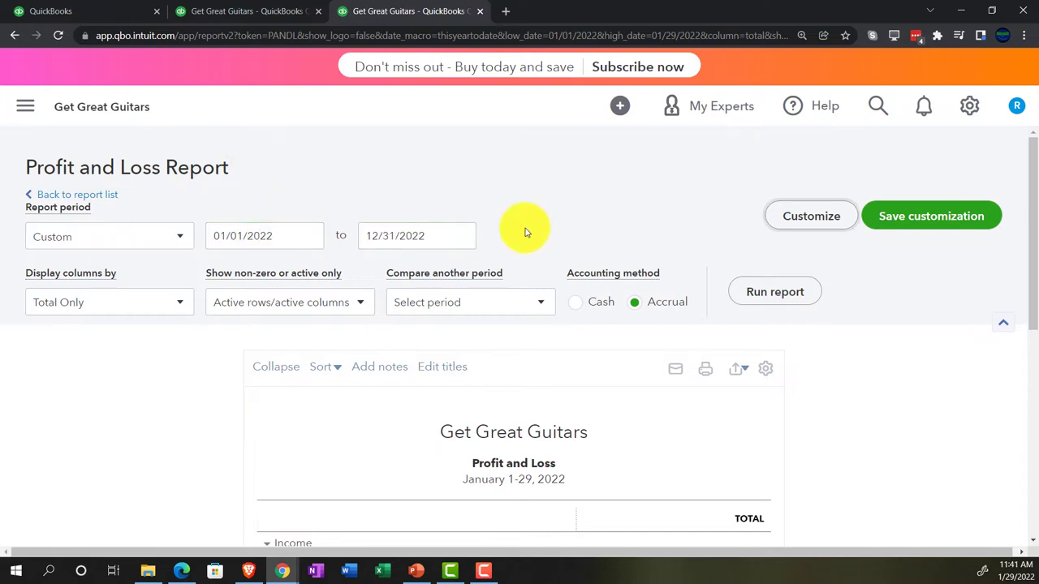
{"action": "left_click", "coordinate": [775, 294]}
{"action": "scroll", "coordinate": [459, 332], "scroll_direction": "down", "scroll_amount": 3}
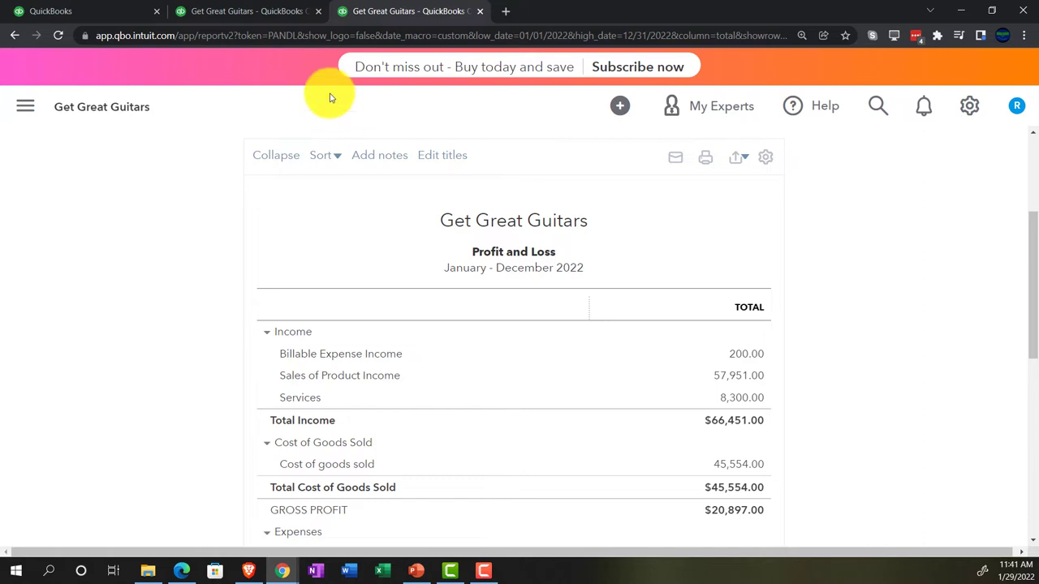
Return to the Balance Sheet tab and zoom in to review Cash of 104,001.49
{"action": "left_click", "coordinate": [274, 13]}
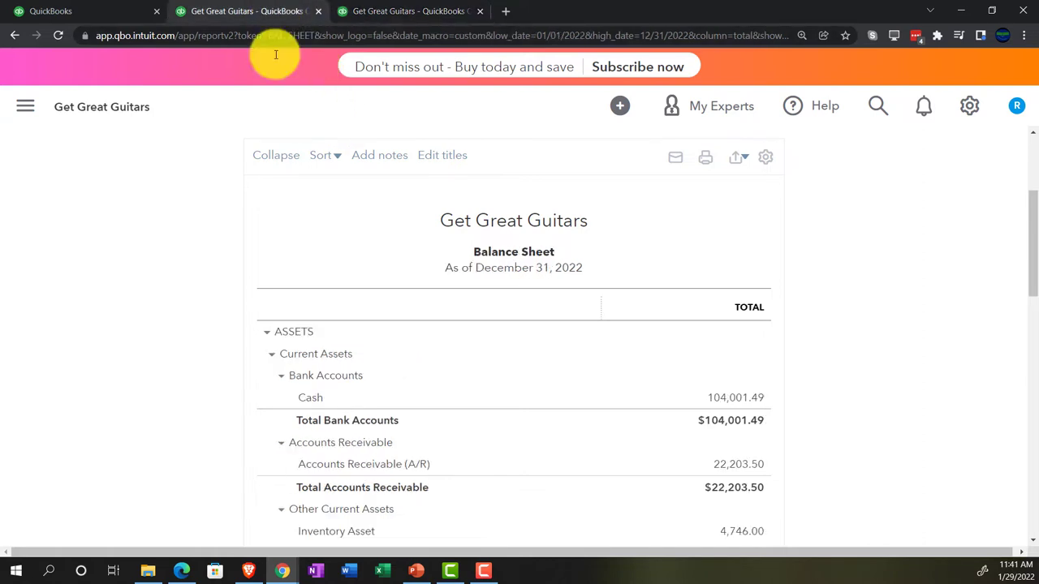
{"action": "key", "text": "ctrl+plus"}
{"action": "key", "text": "ctrl+plus"}
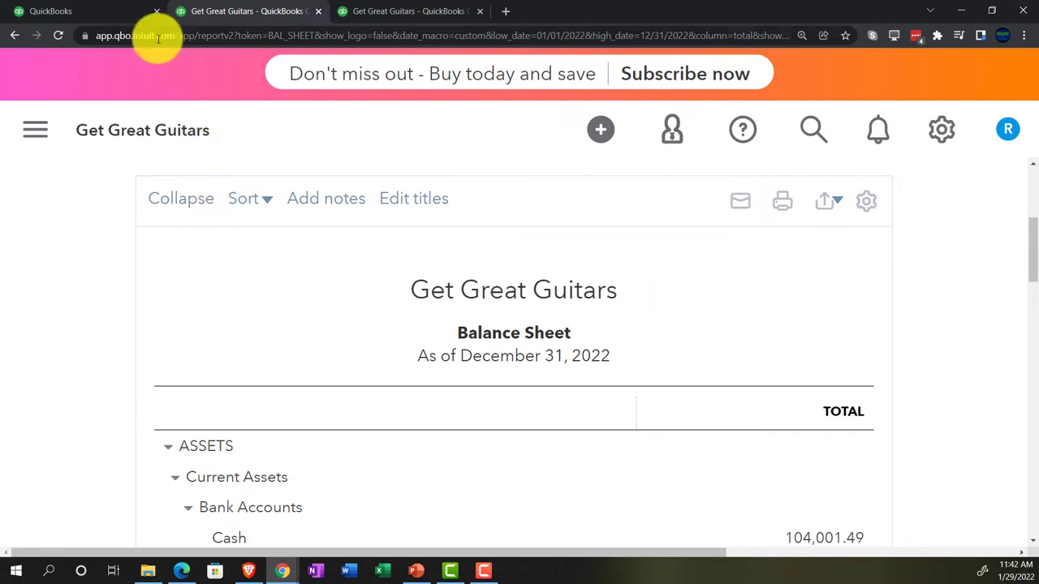
In the first tab, reset the zoom to 125% and open the + New create menu
{"action": "left_click", "coordinate": [122, 11]}
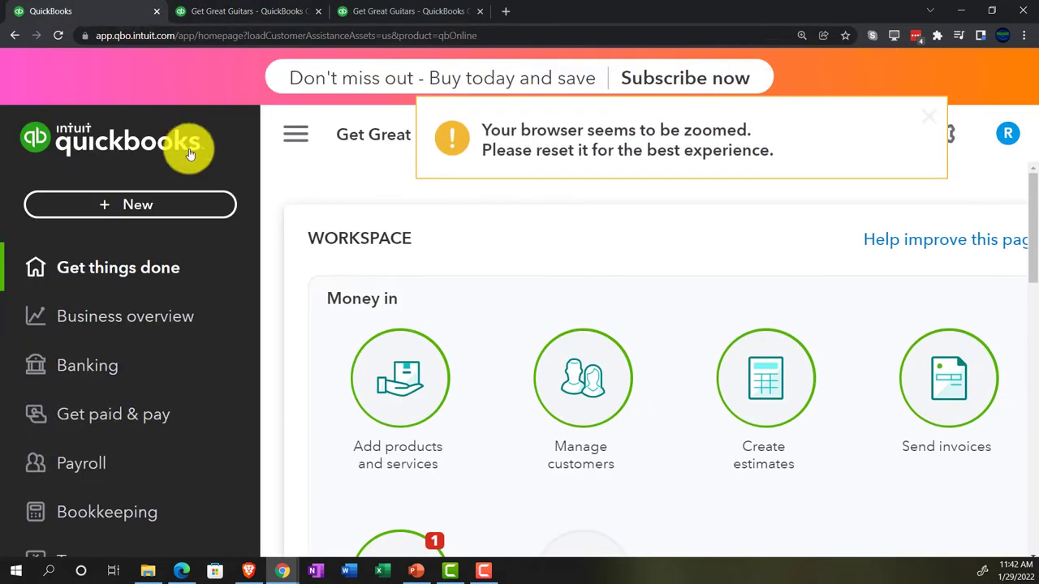
{"action": "key", "text": "ctrl+minus"}
{"action": "key", "text": "ctrl+minus"}
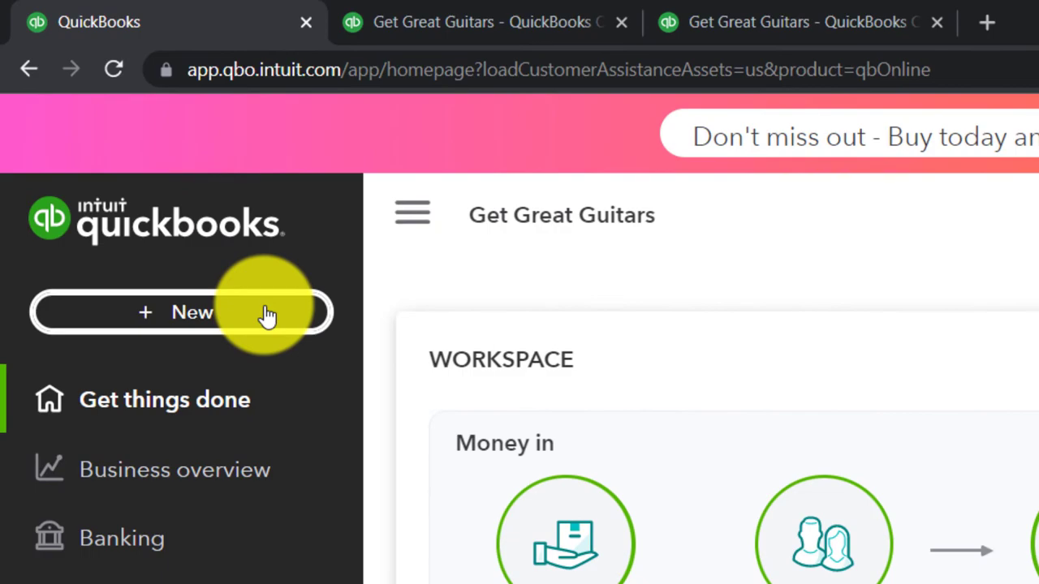
{"action": "left_click", "coordinate": [266, 315]}
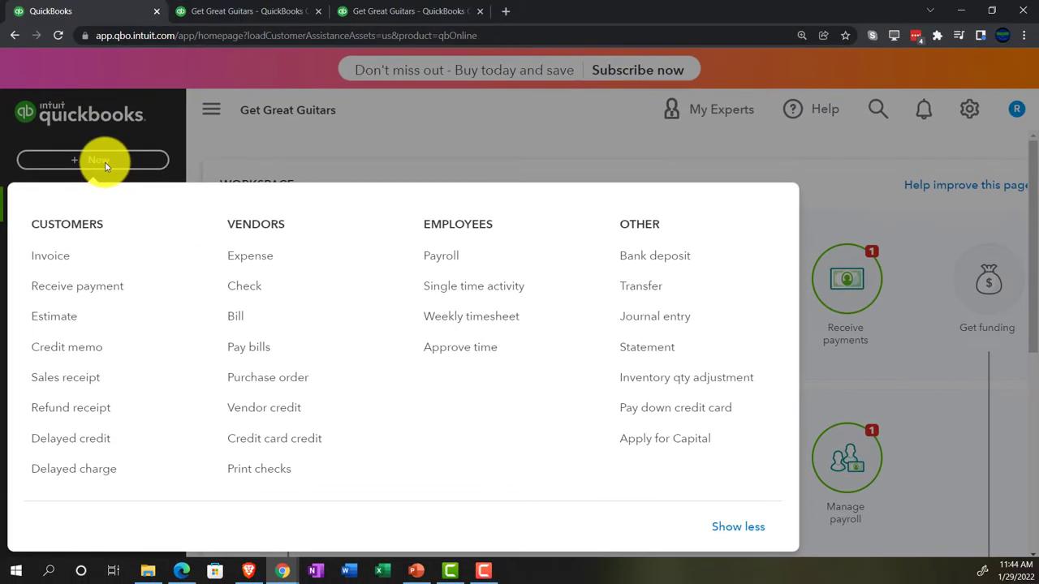
Dismiss the + New menu to reveal the Money in and Money out workflows
{"action": "left_click", "coordinate": [111, 27]}
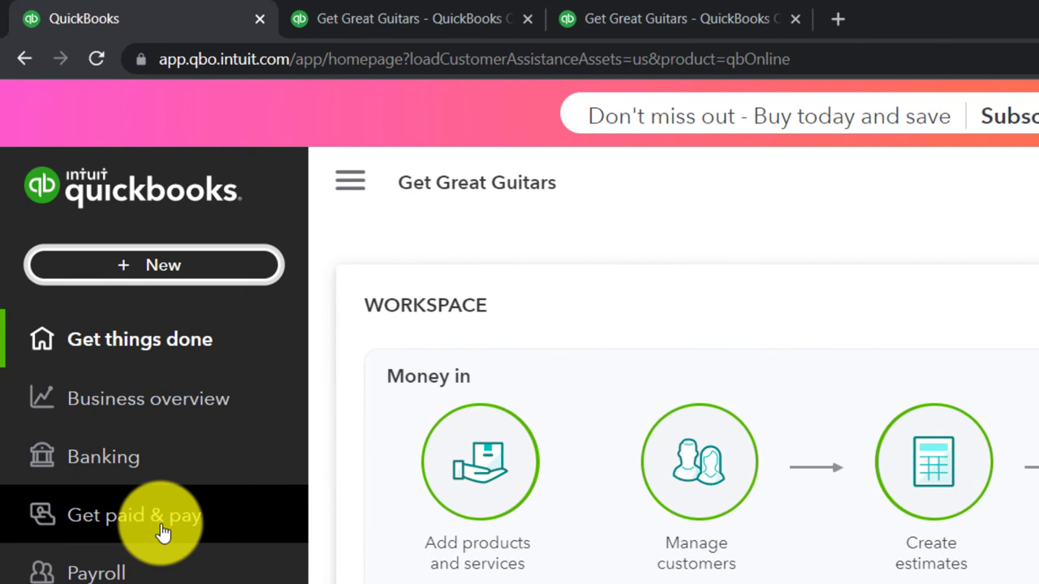
Navigate to the Products and Services list and start a New item of type Service
{"action": "left_click", "coordinate": [163, 531]}
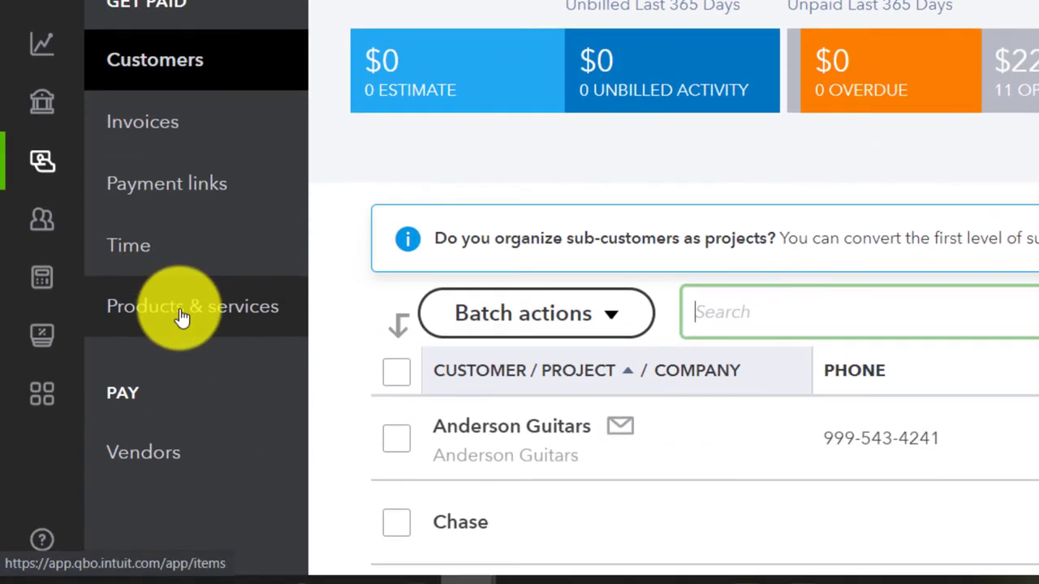
{"action": "left_click", "coordinate": [182, 315]}
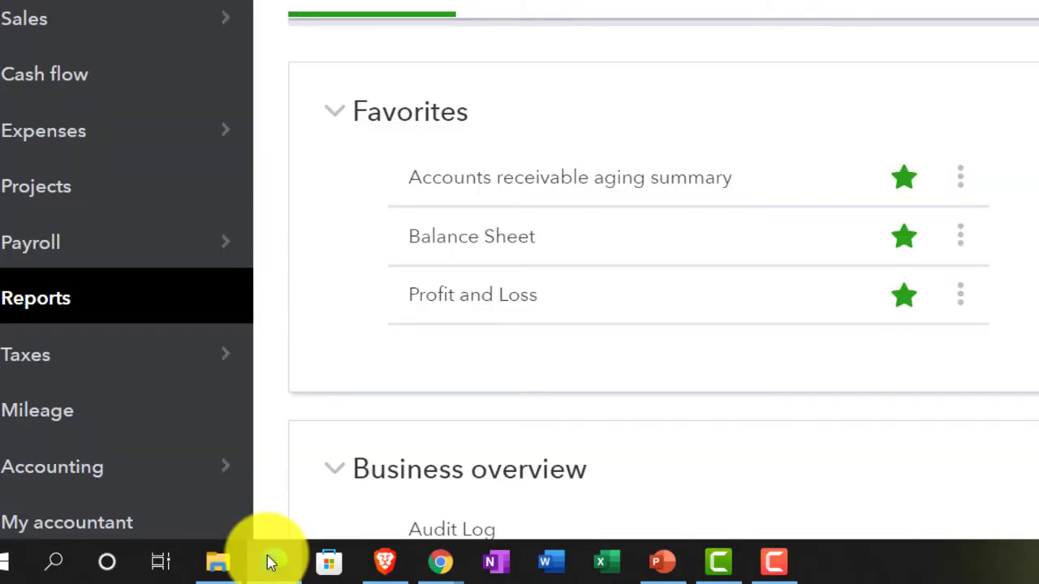
{"action": "left_click", "coordinate": [94, 421]}
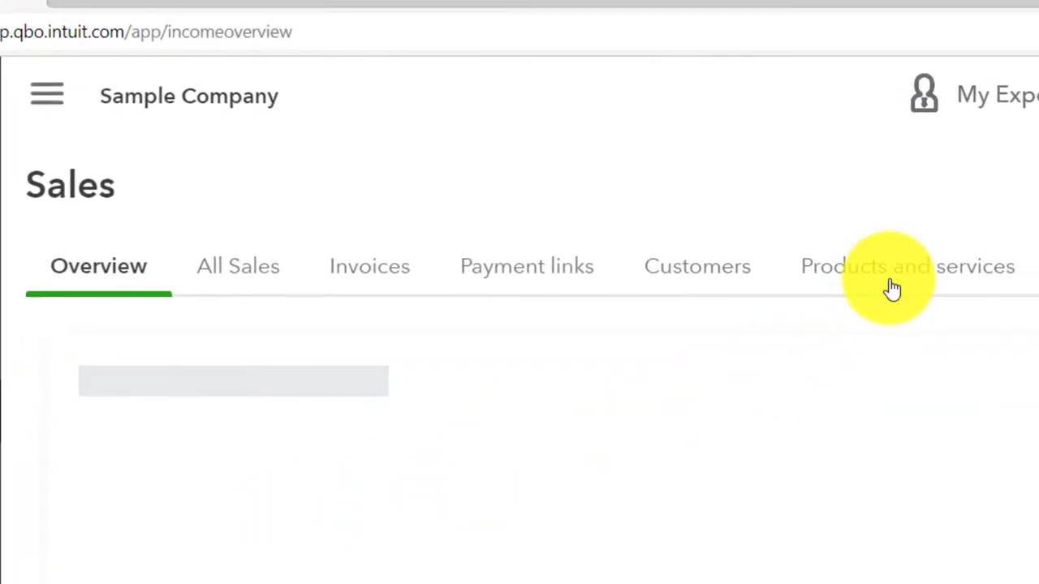
{"action": "left_click", "coordinate": [900, 266]}
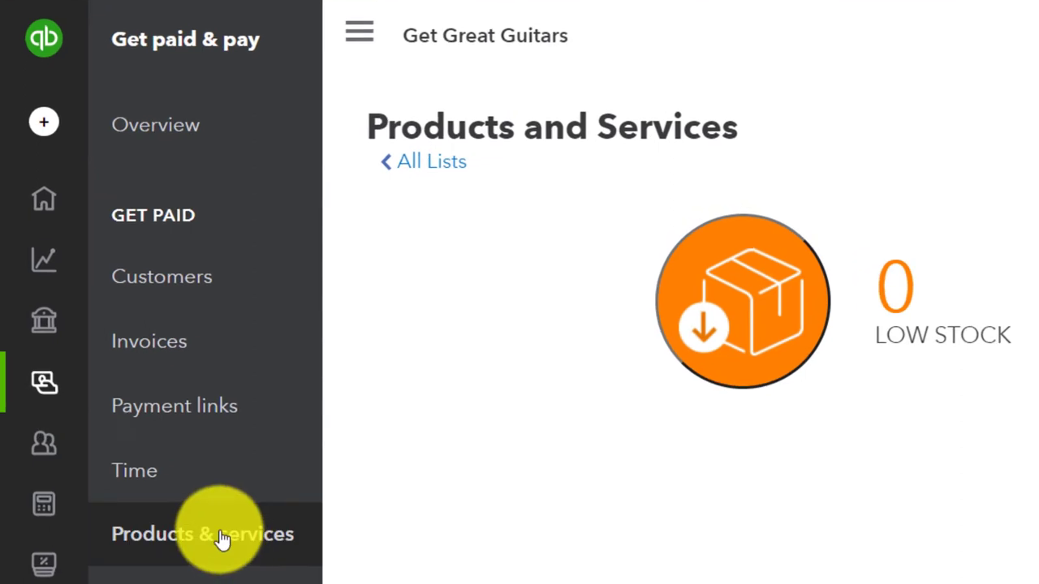
{"action": "left_click", "coordinate": [360, 34]}
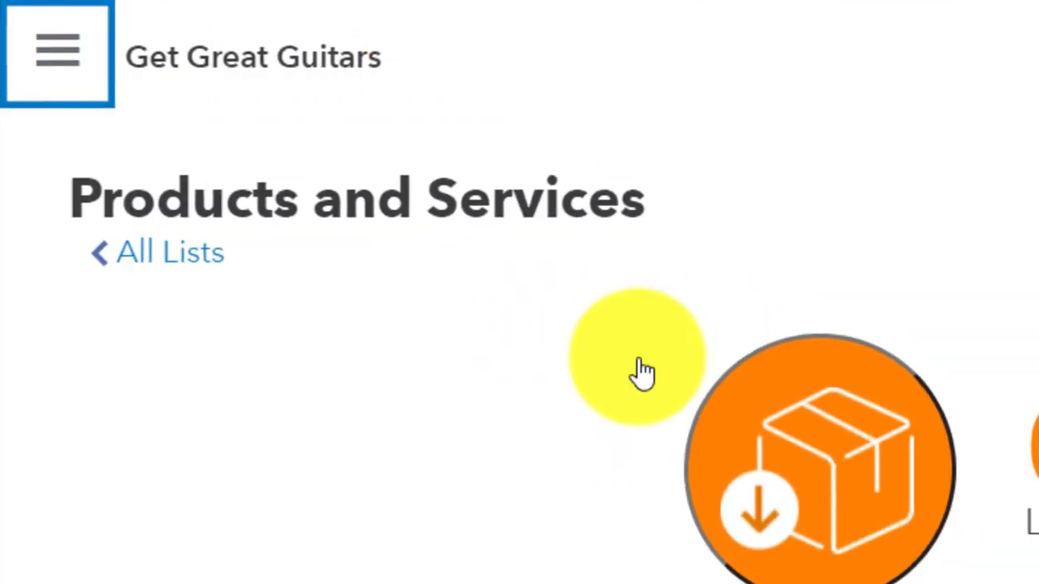
{"action": "scroll", "coordinate": [650, 406], "scroll_direction": "down", "scroll_amount": 1}
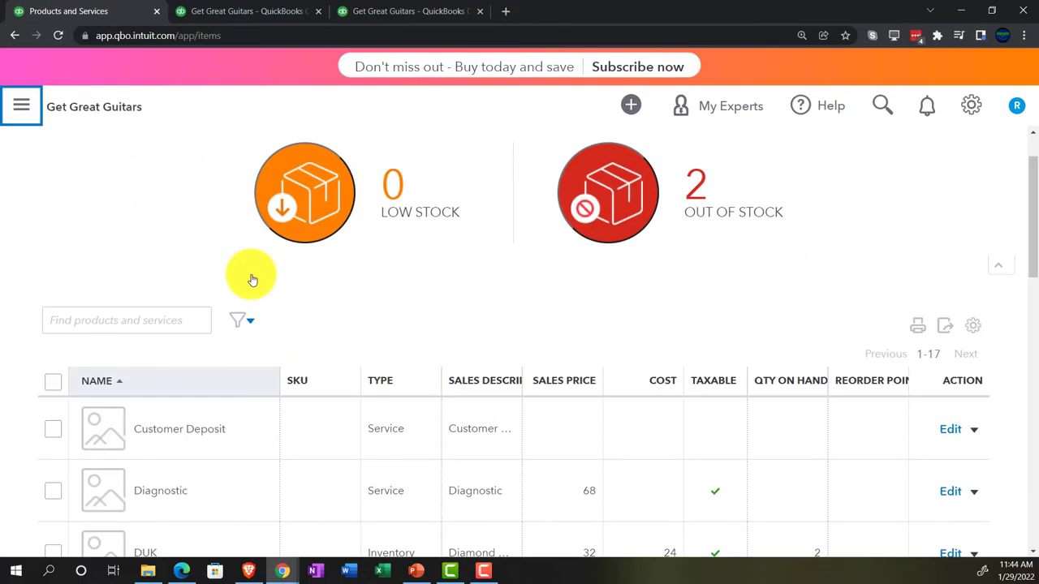
{"action": "scroll", "coordinate": [252, 280], "scroll_direction": "up", "scroll_amount": 1}
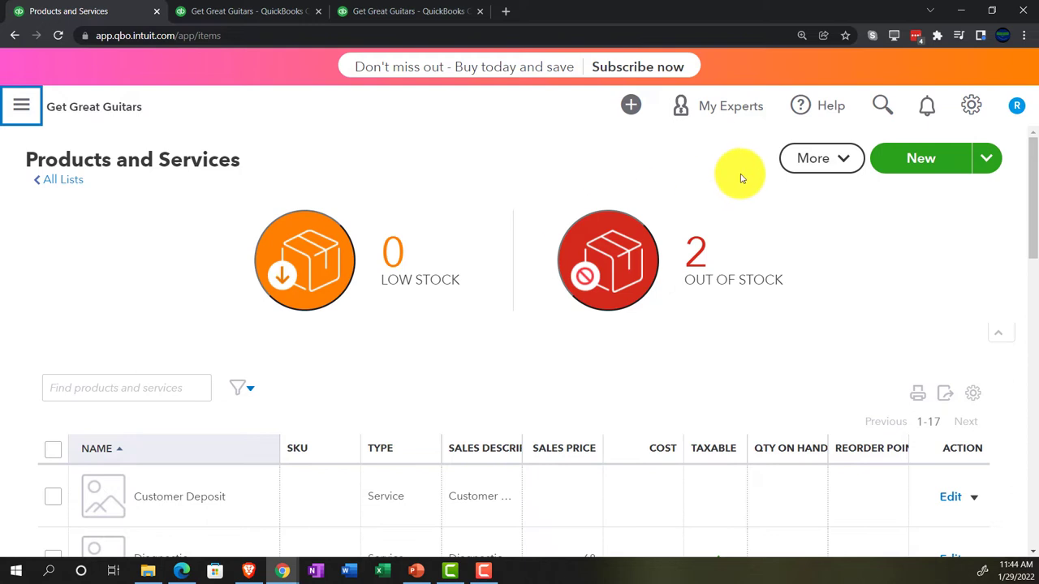
{"action": "left_click", "coordinate": [896, 158]}
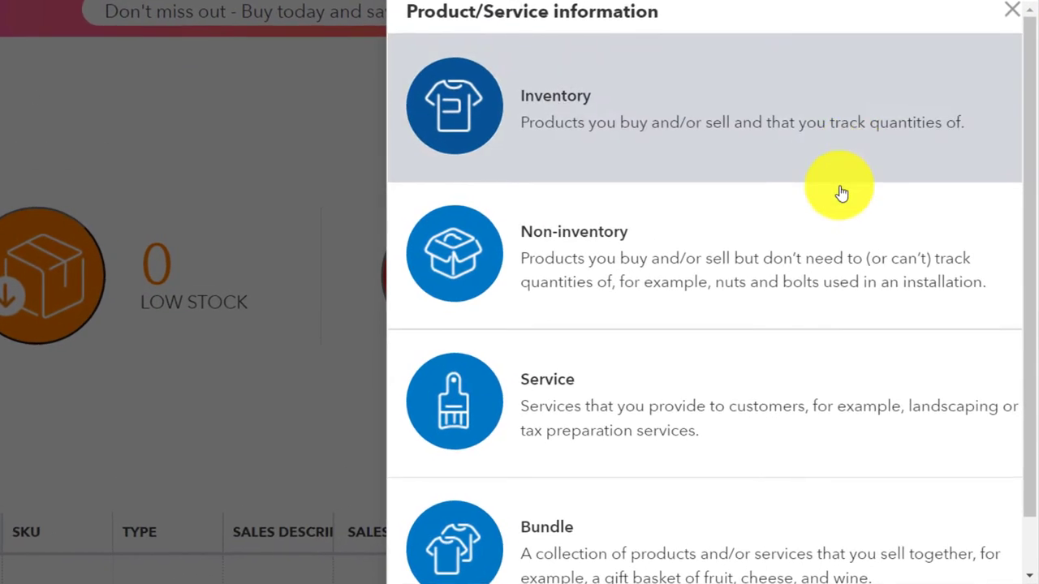
{"action": "left_click", "coordinate": [745, 348]}
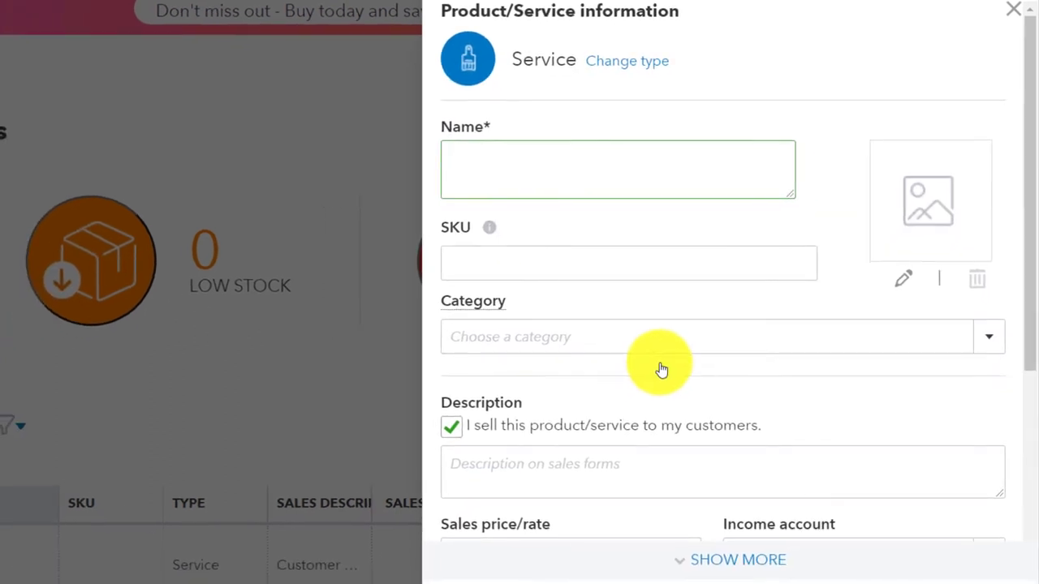
Name the service 'Band Set #1 Rental' and describe it as 'Band Set #1 Rental - 2 guitars, 1 drum set, & amplifier'
{"action": "type", "text": "Bank"}
{"action": "key", "text": "BackSpace"}
{"action": "type", "text": "d Set #1 Rental"}
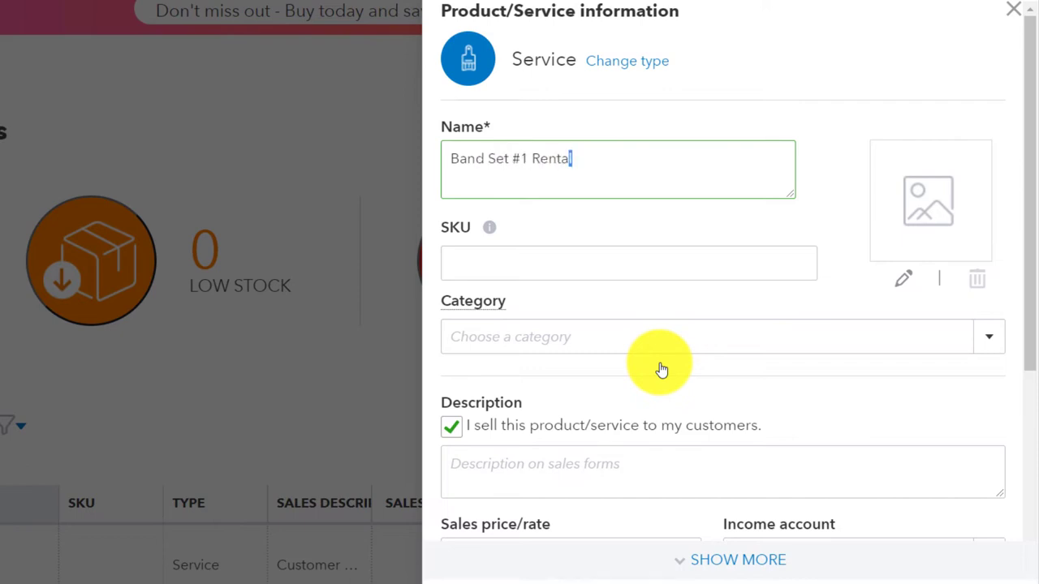
{"action": "key", "text": "shift+Left"}
{"action": "key", "text": "shift+Left"}
{"action": "key", "text": "shift+Left"}
{"action": "key", "text": "shift+Left"}
{"action": "key", "text": "shift+Left"}
{"action": "key", "text": "shift+Left"}
{"action": "key", "text": "shift+Left"}
{"action": "key", "text": "shift+Left"}
{"action": "key", "text": "shift+Left"}
{"action": "key", "text": "shift+Left"}
{"action": "key", "text": "shift+Left"}
{"action": "key", "text": "shift+Left"}
{"action": "key", "text": "shift+Left"}
{"action": "key", "text": "shift+Left"}
{"action": "key", "text": "shift+Left"}
{"action": "key", "text": "shift+Left"}
{"action": "key", "text": "shift+Left"}
{"action": "key", "text": "shift+Left"}
{"action": "key", "text": "ctrl+c"}
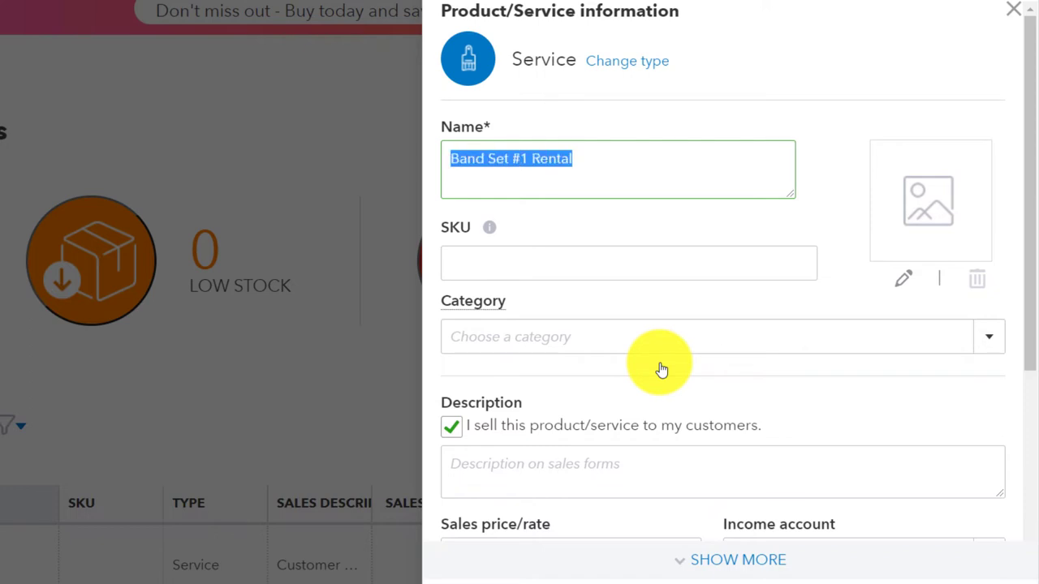
{"action": "left_click", "coordinate": [549, 467]}
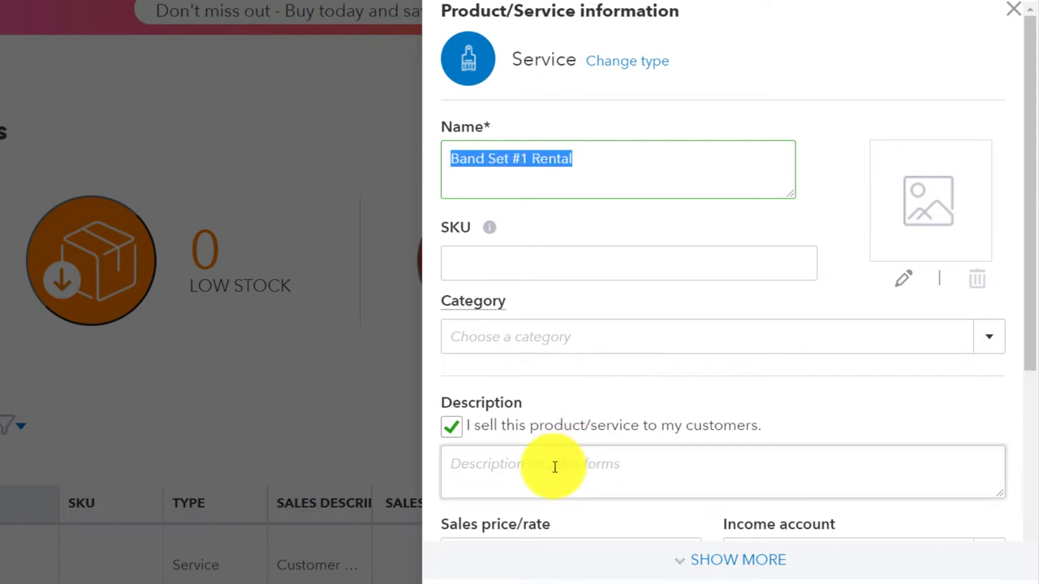
{"action": "key", "text": "ctrl+v"}
{"action": "type", "text": "- 2 gu"}
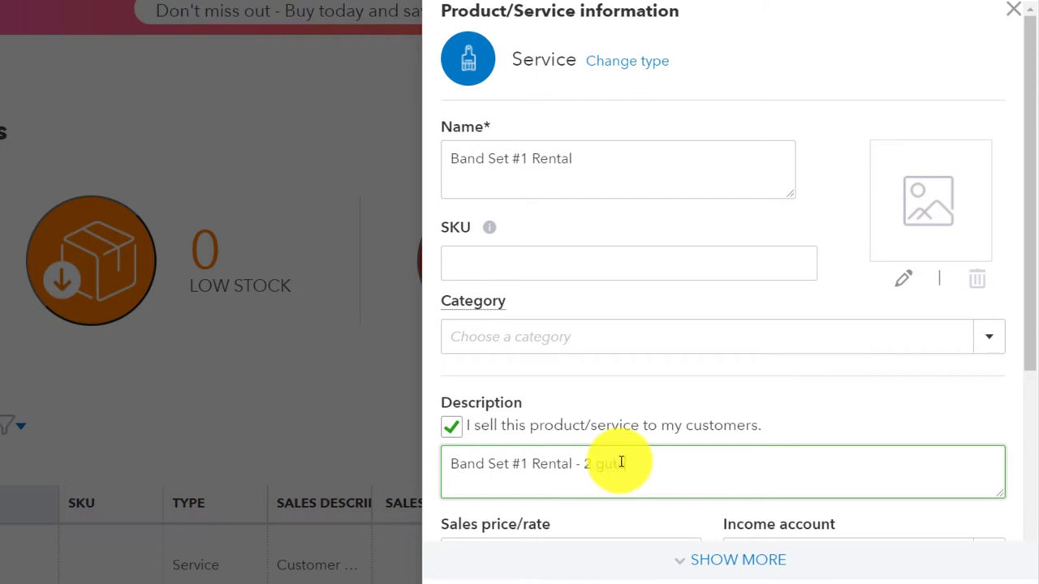
{"action": "type", "text": "itars, 1 drum set, & amplifier"}
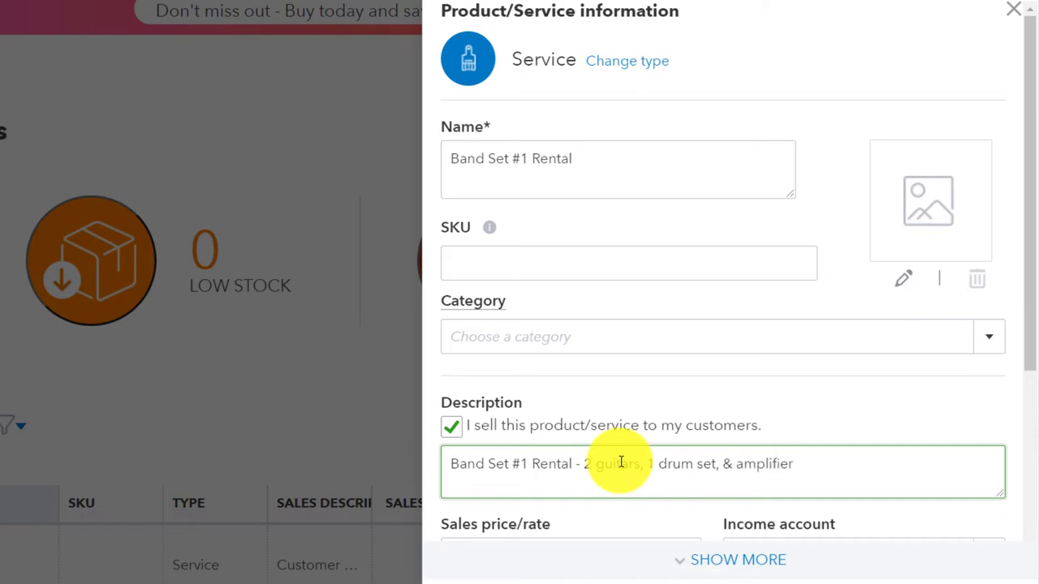
Set the service's sales price/rate to 2,000
{"action": "scroll", "coordinate": [745, 387], "scroll_direction": "down", "scroll_amount": 1}
{"action": "scroll", "coordinate": [745, 386], "scroll_direction": "down", "scroll_amount": 3}
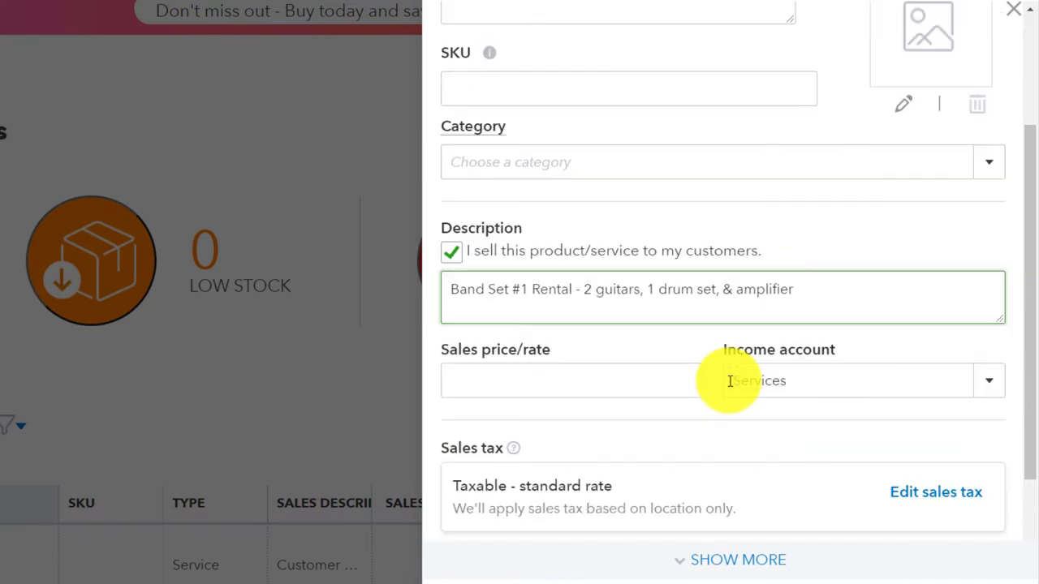
{"action": "left_click", "coordinate": [625, 376]}
{"action": "type", "text": "2,0"}
{"action": "type", "text": "000"}
{"action": "key", "text": "Tab"}
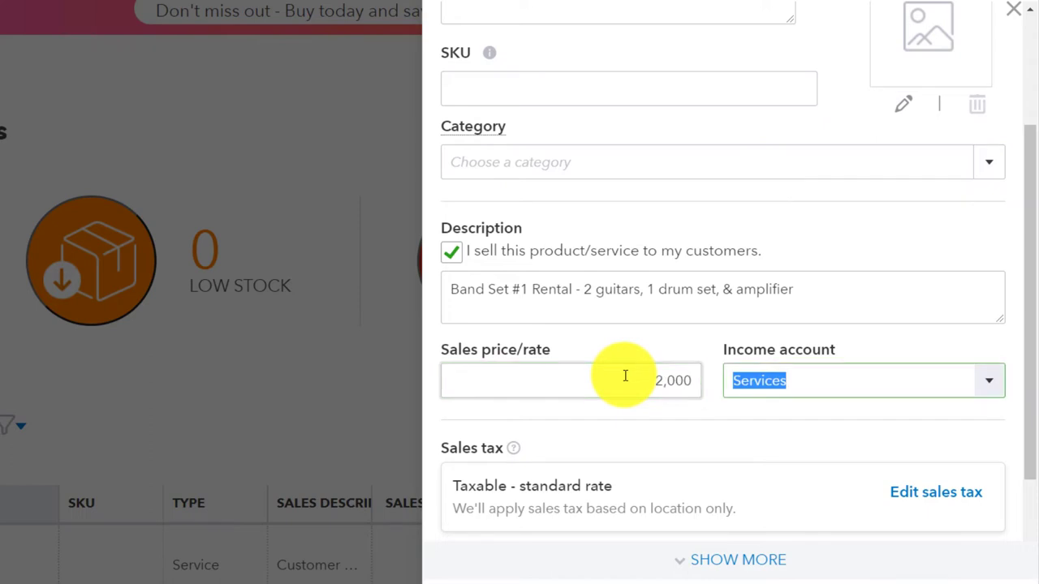
{"action": "scroll", "coordinate": [625, 376], "scroll_direction": "down", "scroll_amount": 2}
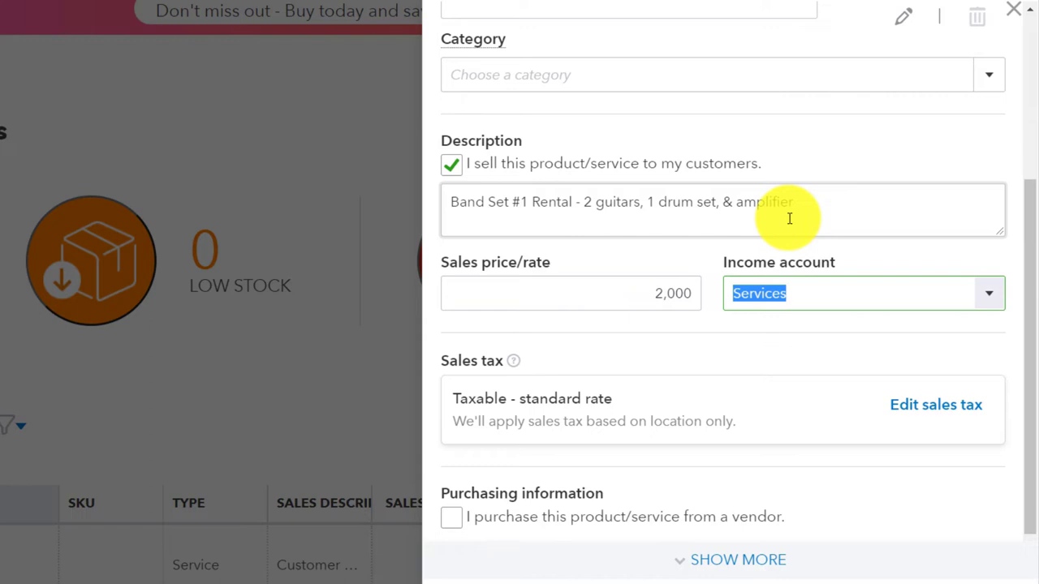
Set Band Set #1 Rental's sales tax to Nontaxable and save it to Products and Services
{"action": "left_click", "coordinate": [925, 401]}
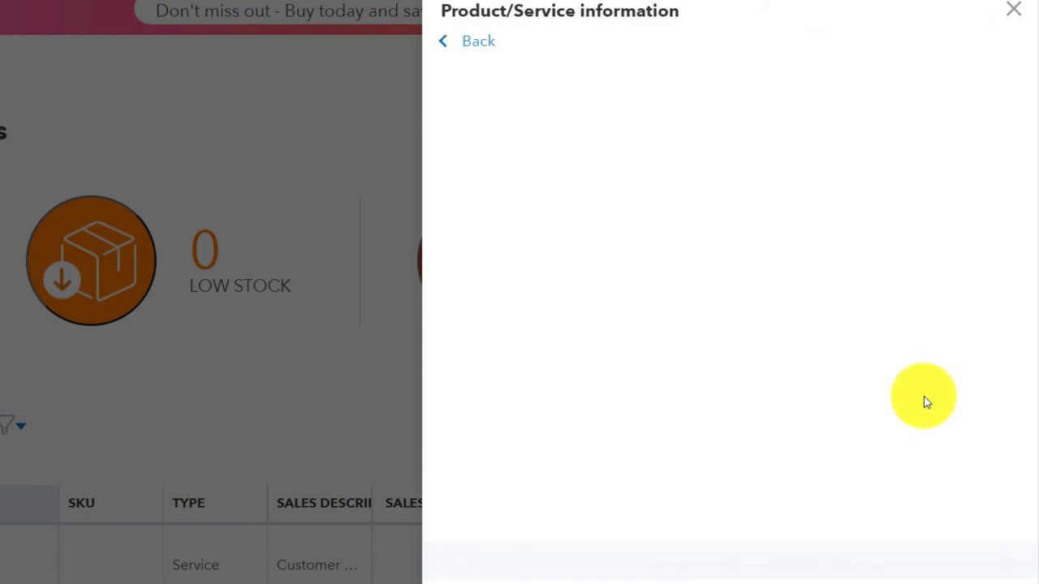
{"action": "scroll", "coordinate": [788, 371], "scroll_direction": "down", "scroll_amount": 5}
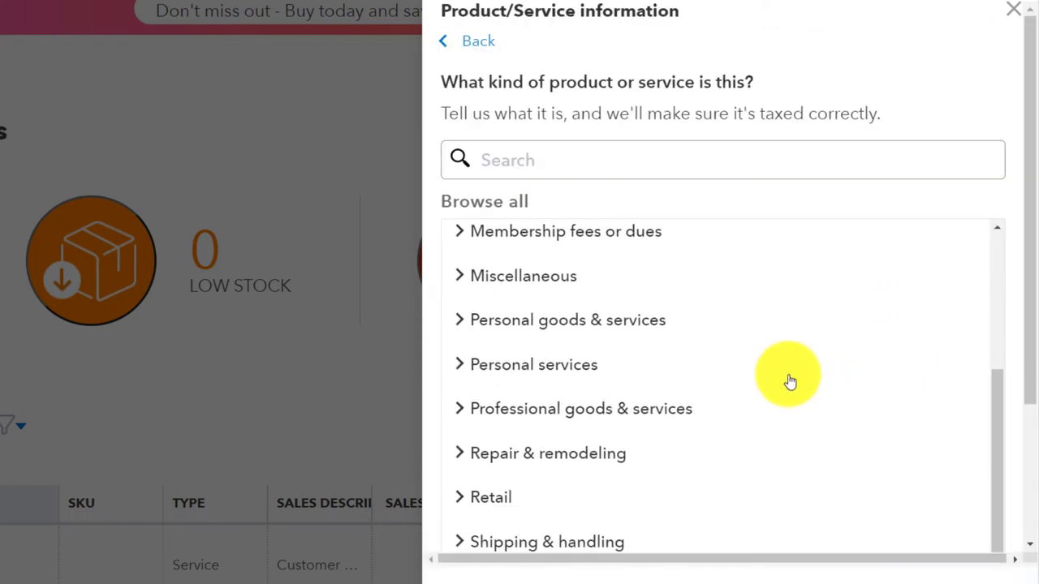
{"action": "scroll", "coordinate": [811, 381], "scroll_direction": "down", "scroll_amount": 3}
{"action": "left_click", "coordinate": [617, 479]}
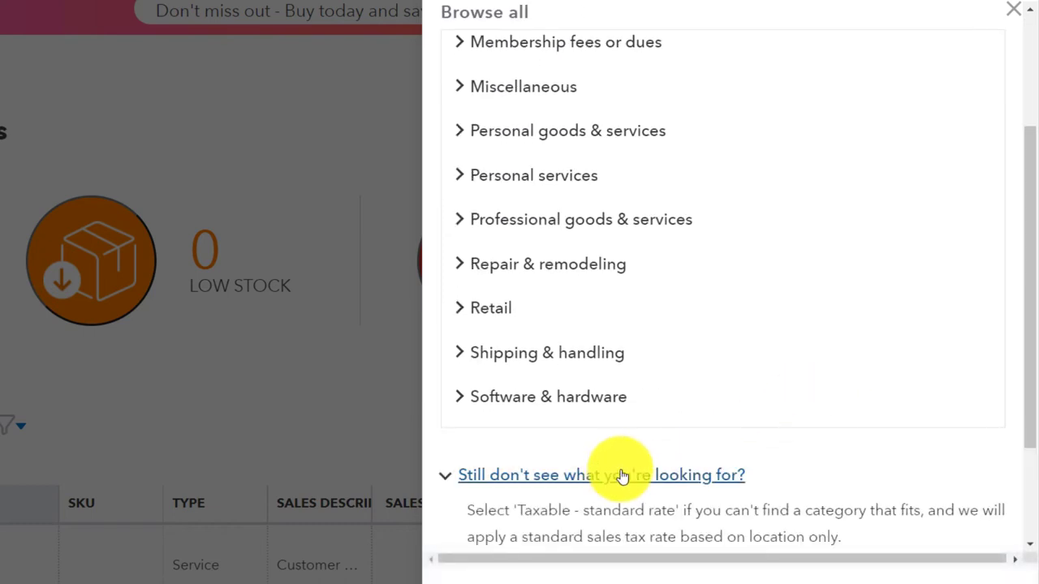
{"action": "scroll", "coordinate": [623, 475], "scroll_direction": "down", "scroll_amount": 2}
{"action": "left_click", "coordinate": [555, 476]}
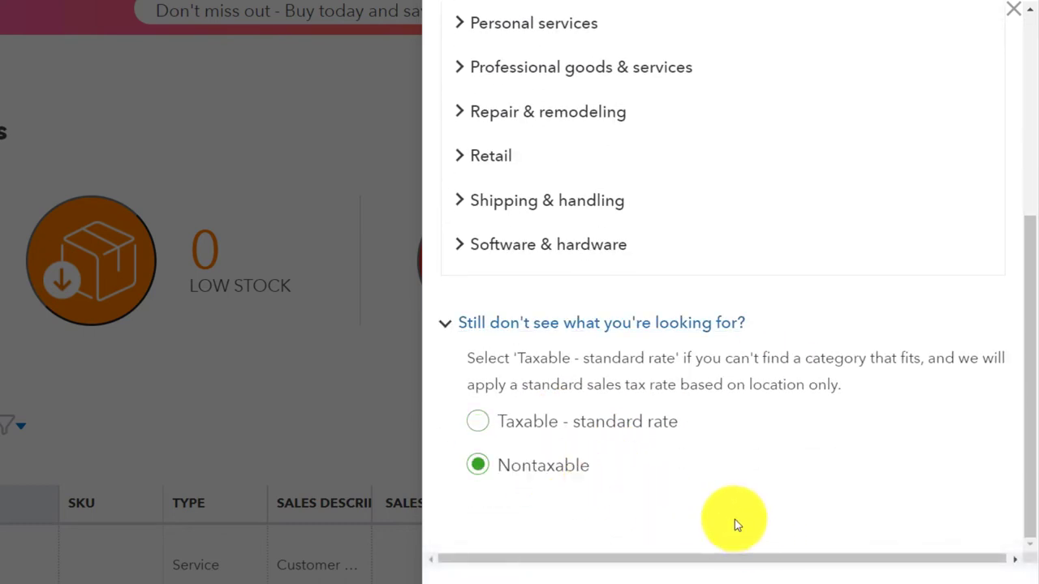
{"action": "left_click", "coordinate": [950, 578]}
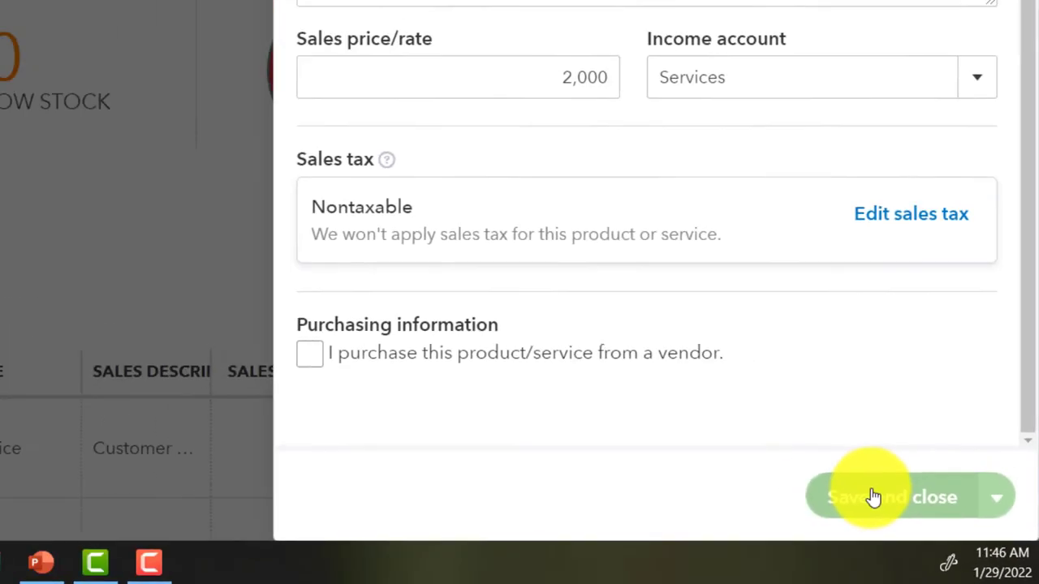
{"action": "left_click", "coordinate": [811, 464]}
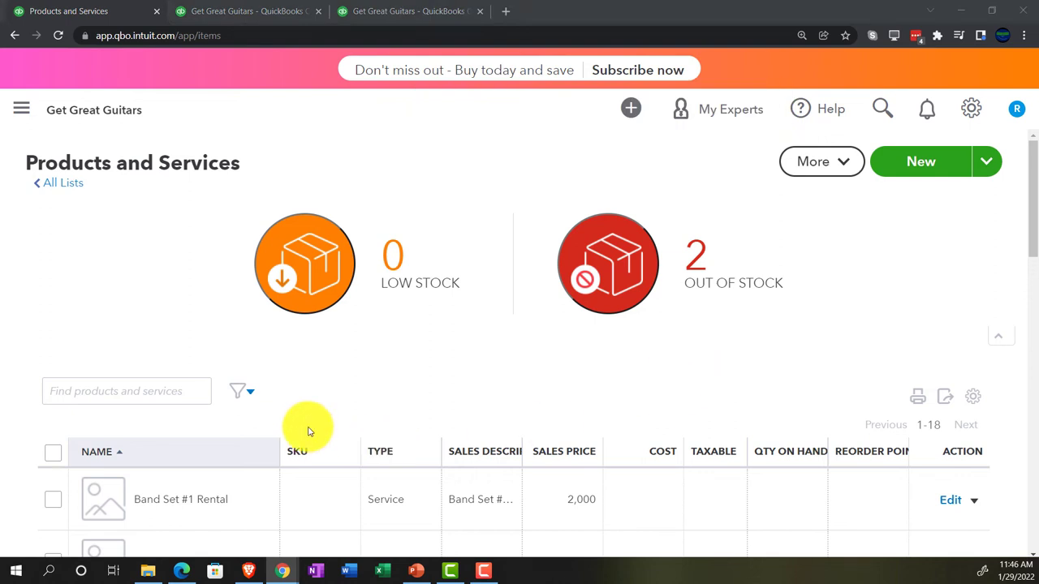
{"action": "scroll", "coordinate": [308, 432], "scroll_direction": "down", "scroll_amount": 1}
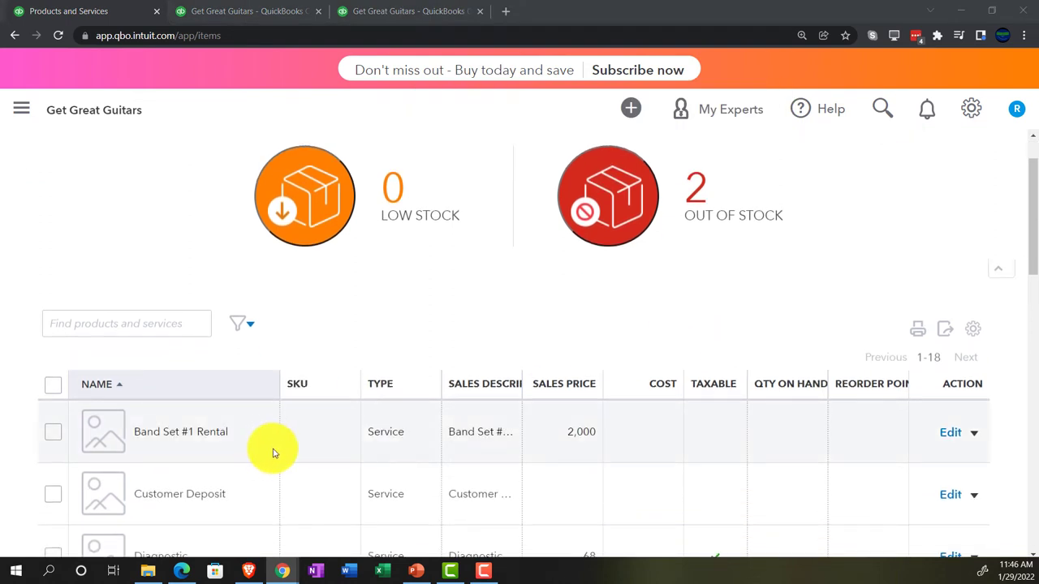
{"action": "left_click", "coordinate": [363, 18]}
{"action": "key", "text": "ctrl+plus"}
{"action": "key", "text": "ctrl+plus"}
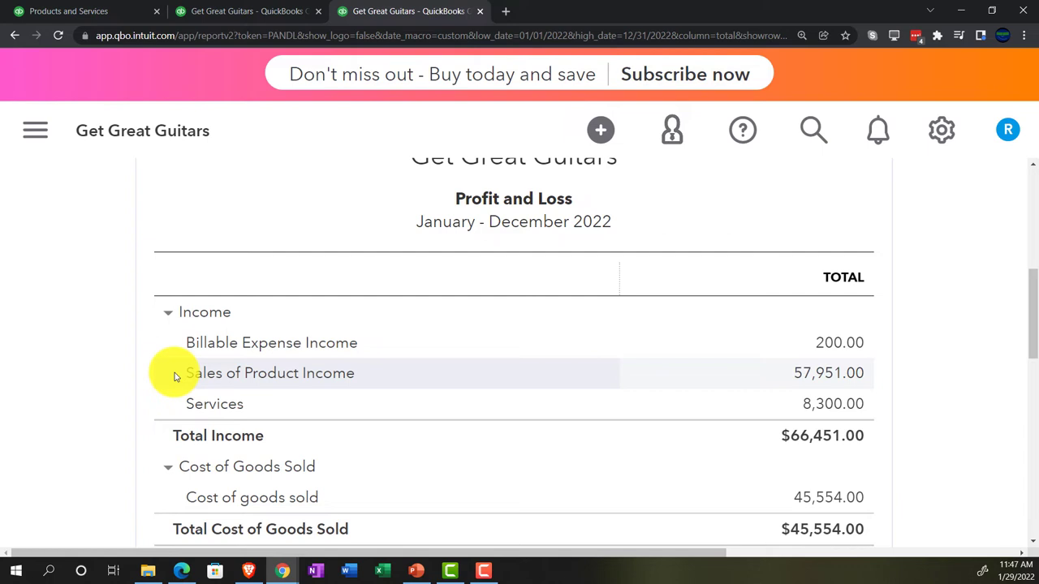
{"action": "scroll", "coordinate": [172, 372], "scroll_direction": "down", "scroll_amount": 1}
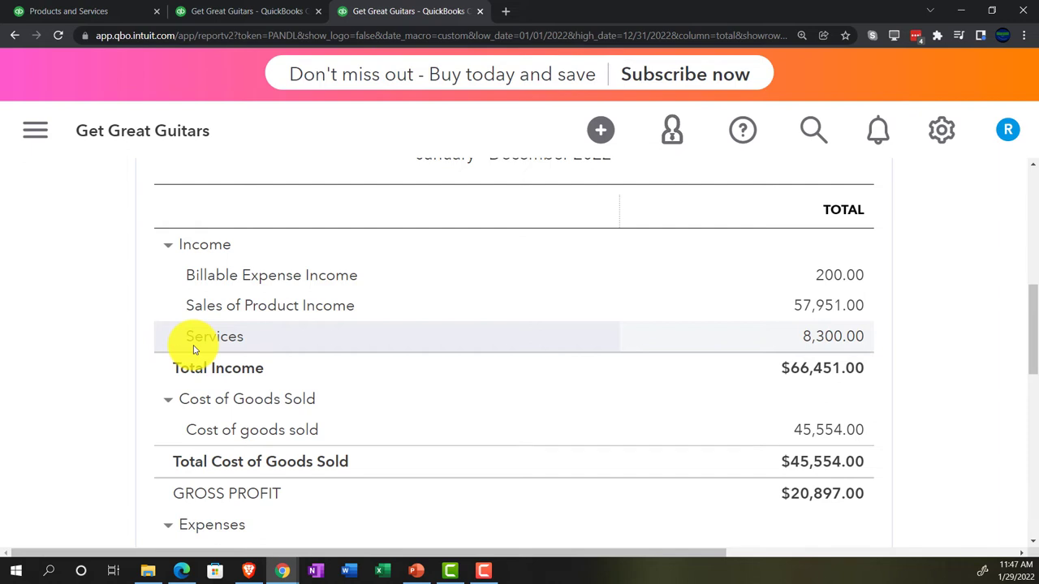
Reopen Band Set #1 Rental for editing and show its Income account dropdown list
{"action": "left_click", "coordinate": [82, 11]}
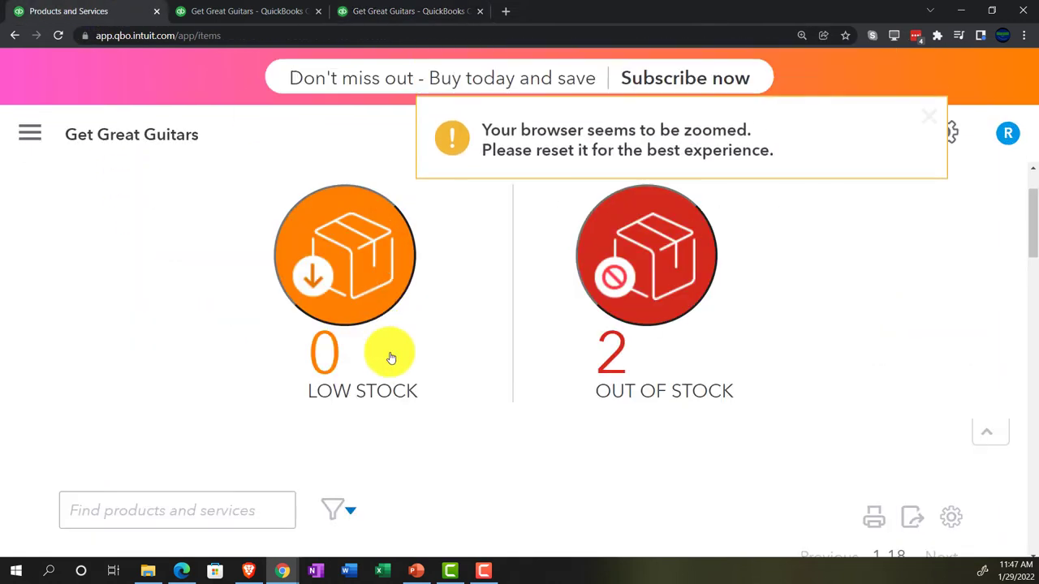
{"action": "key", "text": "ctrl+minus"}
{"action": "key", "text": "ctrl+minus"}
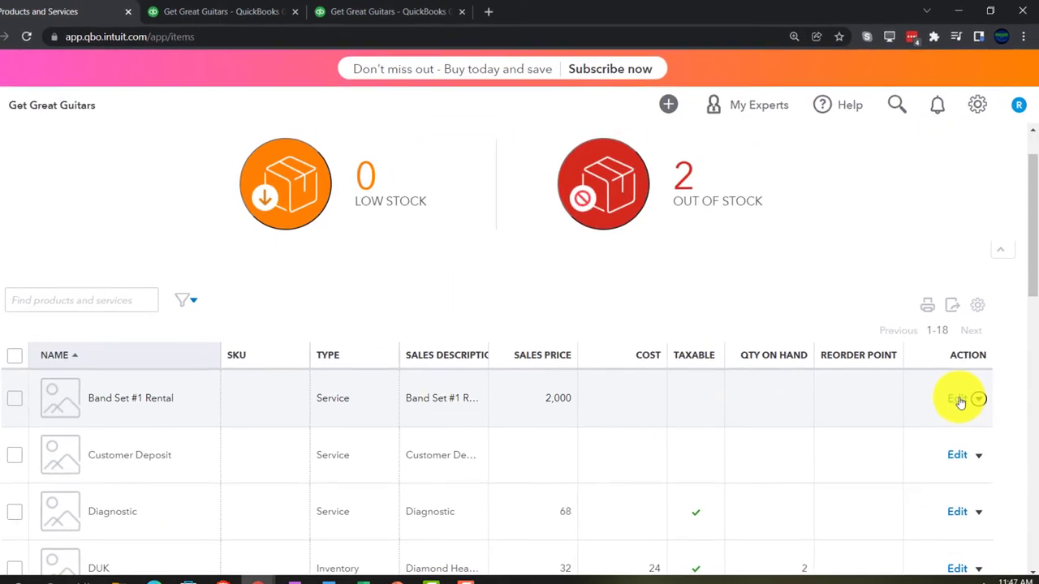
{"action": "left_click", "coordinate": [958, 400]}
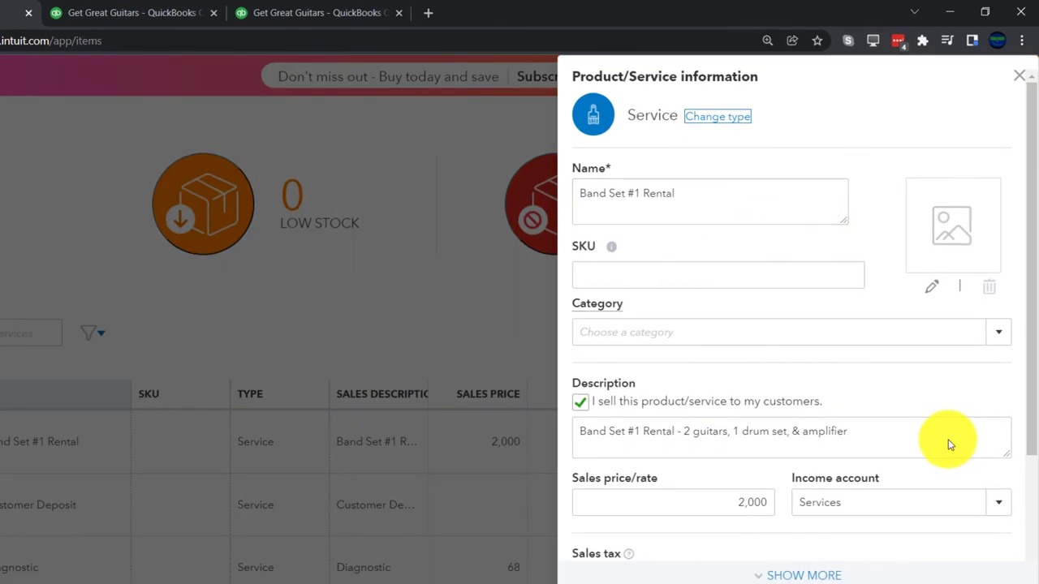
{"action": "scroll", "coordinate": [948, 439], "scroll_direction": "down", "scroll_amount": 1}
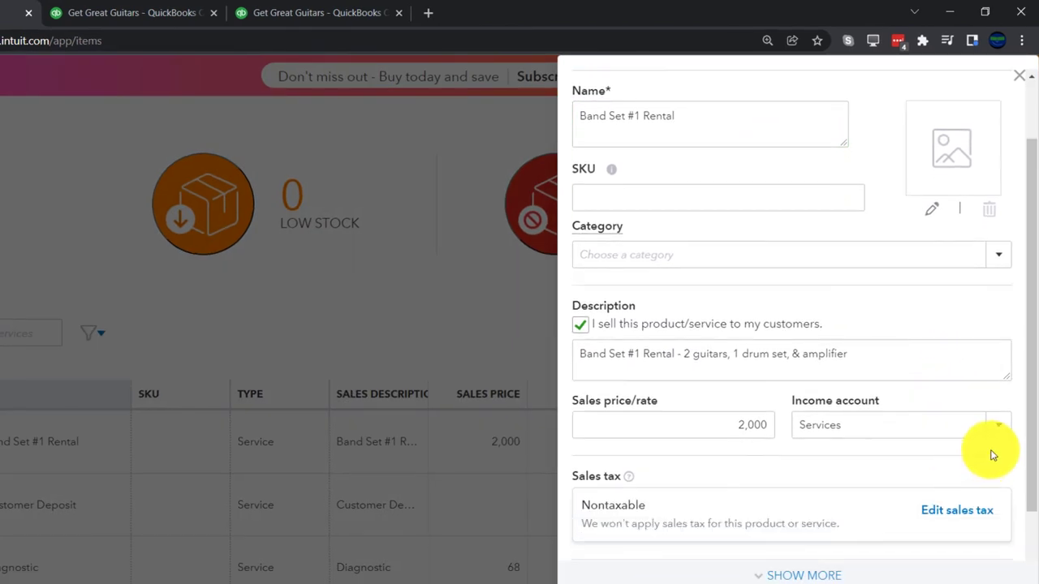
{"action": "left_click", "coordinate": [997, 429]}
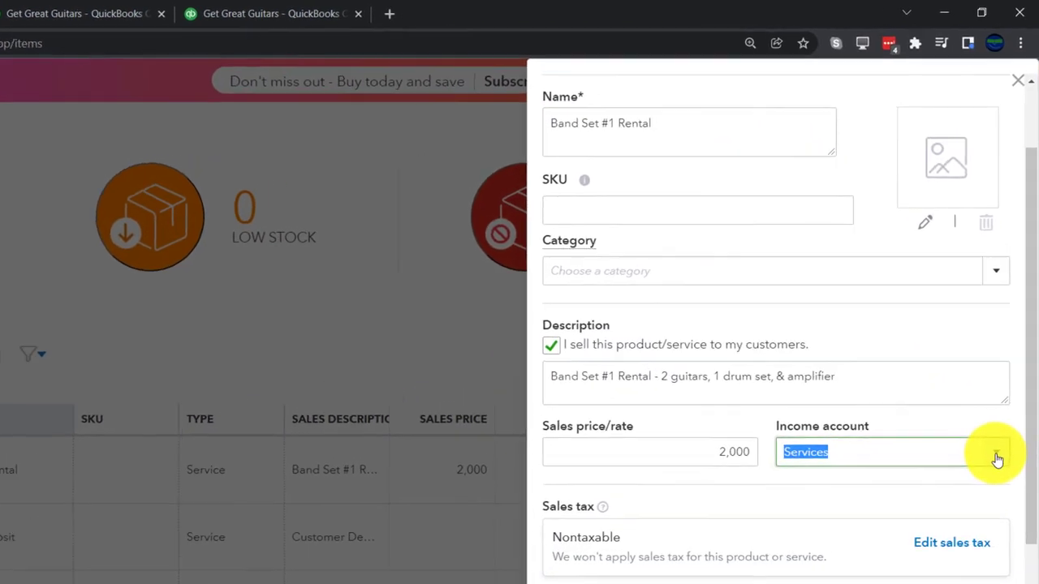
{"action": "left_click", "coordinate": [997, 461]}
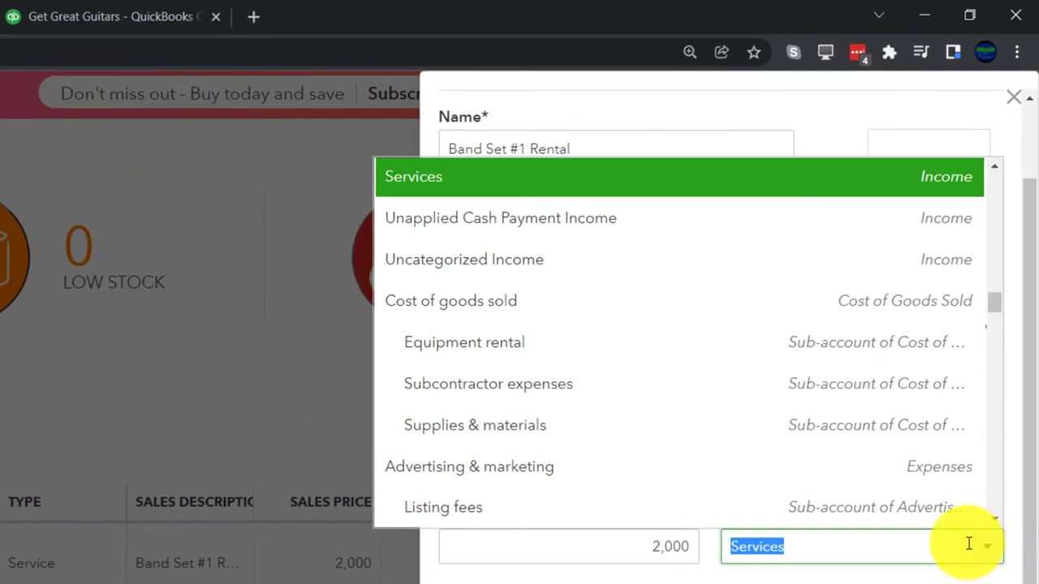
{"action": "scroll", "coordinate": [758, 429], "scroll_direction": "down", "scroll_amount": 5}
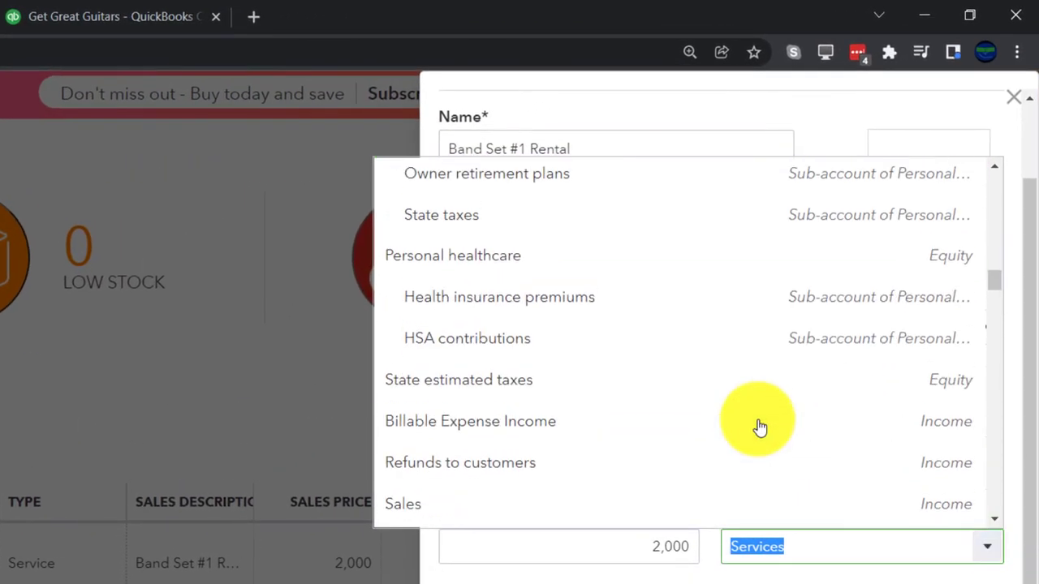
{"action": "scroll", "coordinate": [759, 428], "scroll_direction": "up", "scroll_amount": 20}
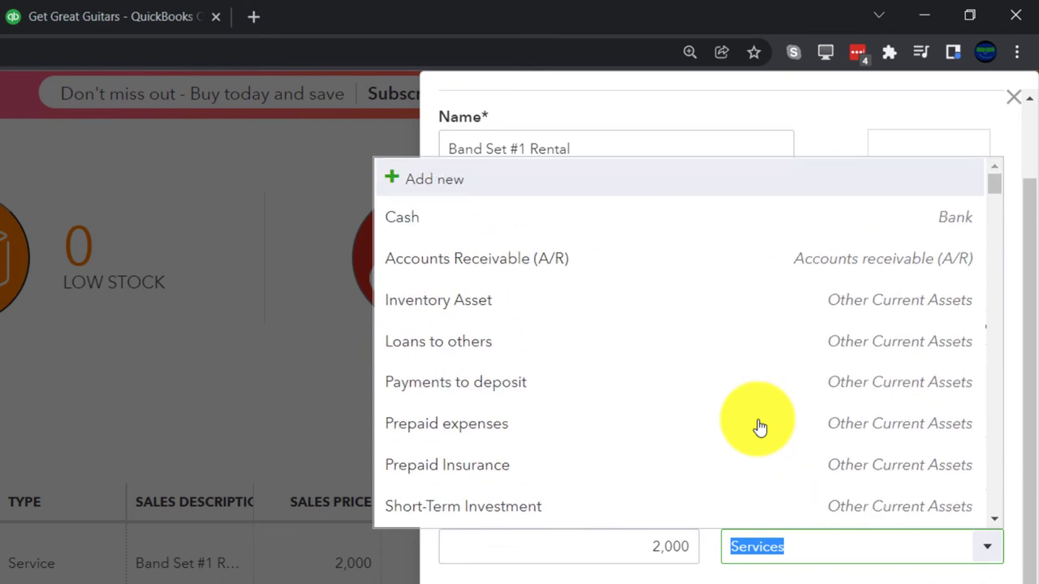
Add a new Other Primary Income account named Equipment Rental Income for the service
{"action": "left_click", "coordinate": [491, 186]}
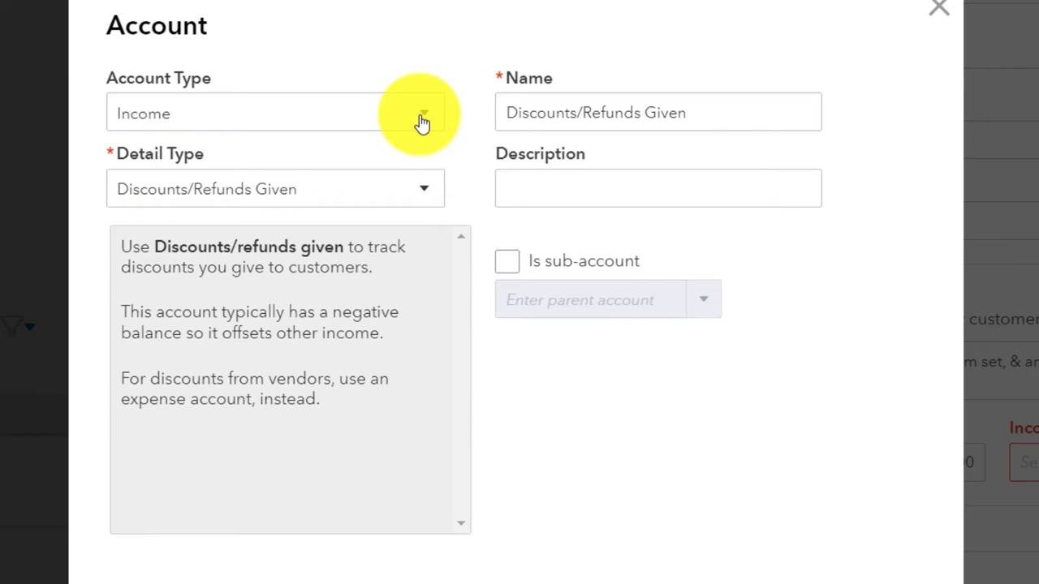
{"action": "left_click", "coordinate": [436, 199]}
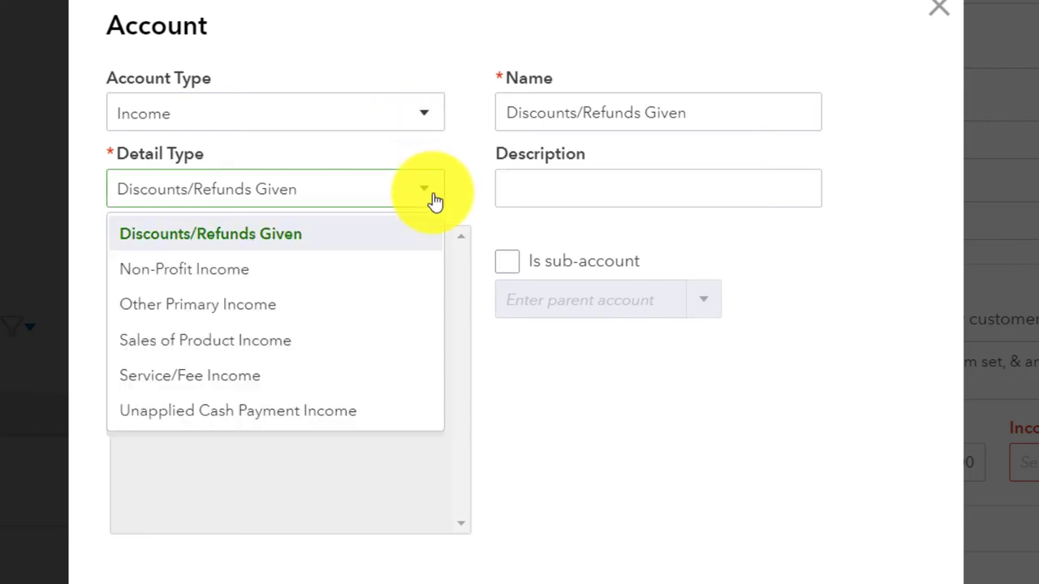
{"action": "left_click", "coordinate": [384, 303]}
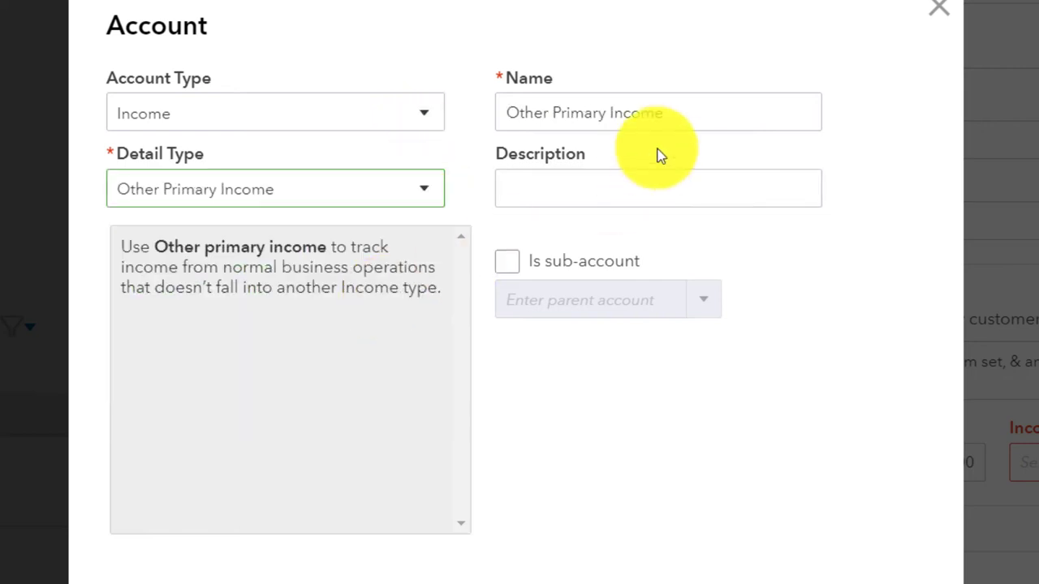
{"action": "left_click_drag", "start_coordinate": [667, 115], "coordinate": [459, 87]}
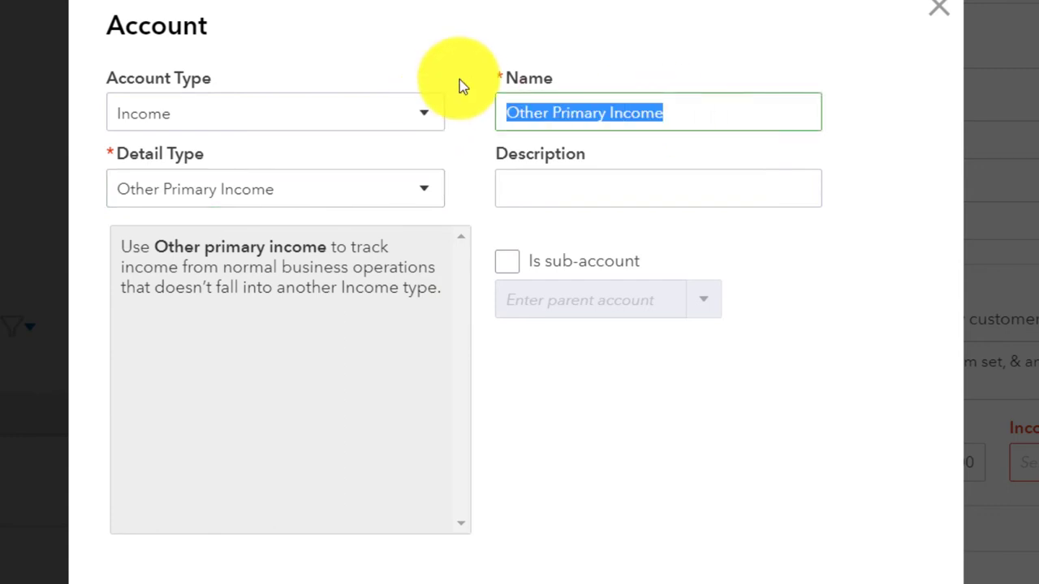
{"action": "type", "text": "Equi"}
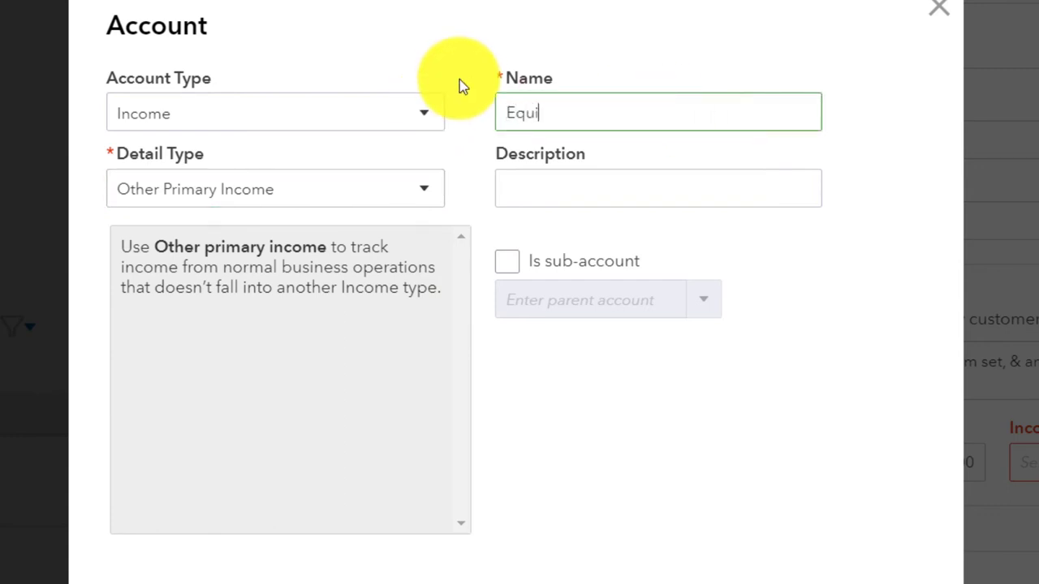
{"action": "type", "text": "pment Rental Incom"}
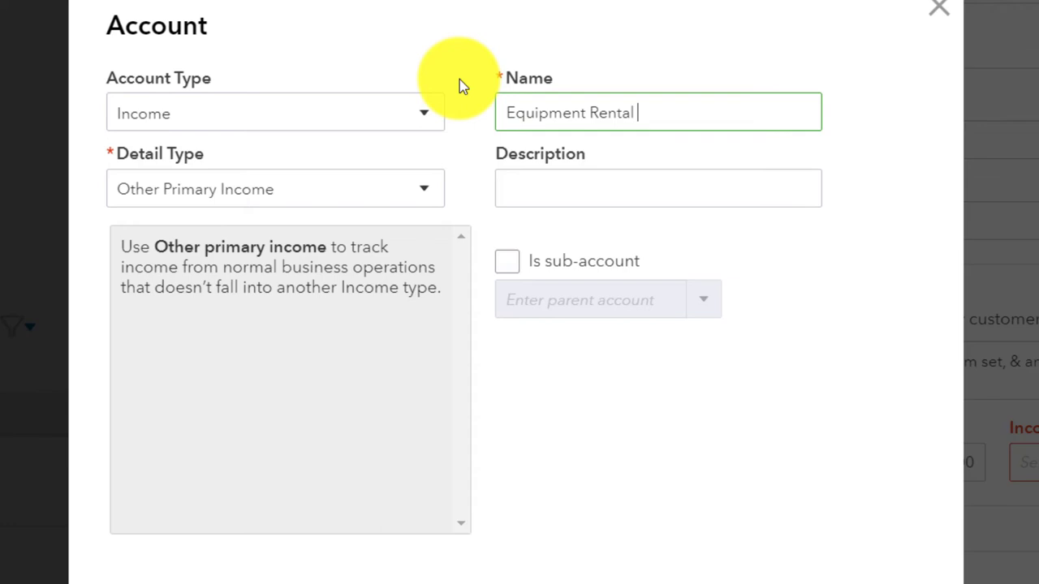
{"action": "type", "text": "e"}
{"action": "key", "text": "Tab"}
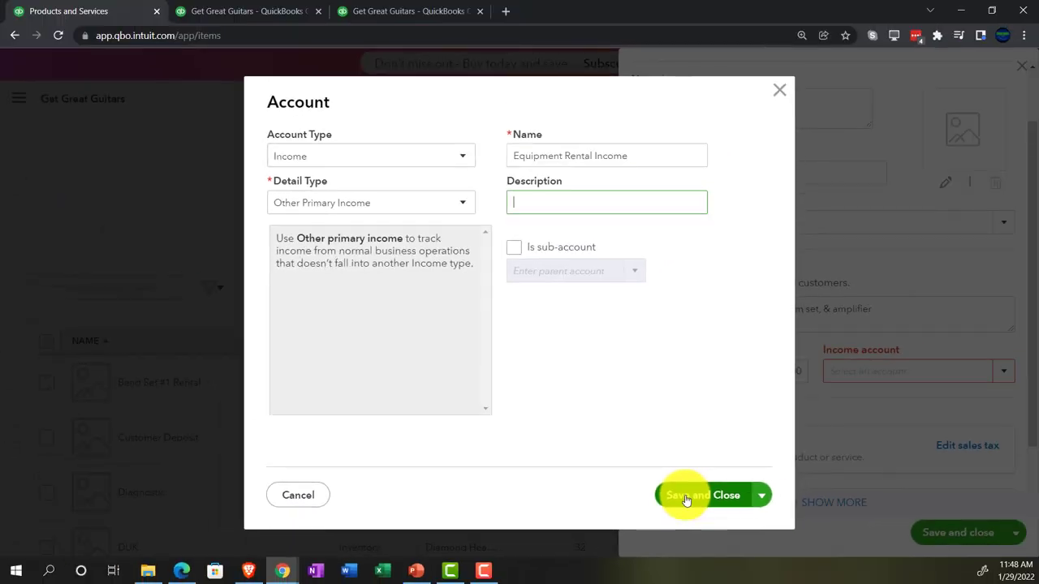
{"action": "left_click", "coordinate": [686, 497]}
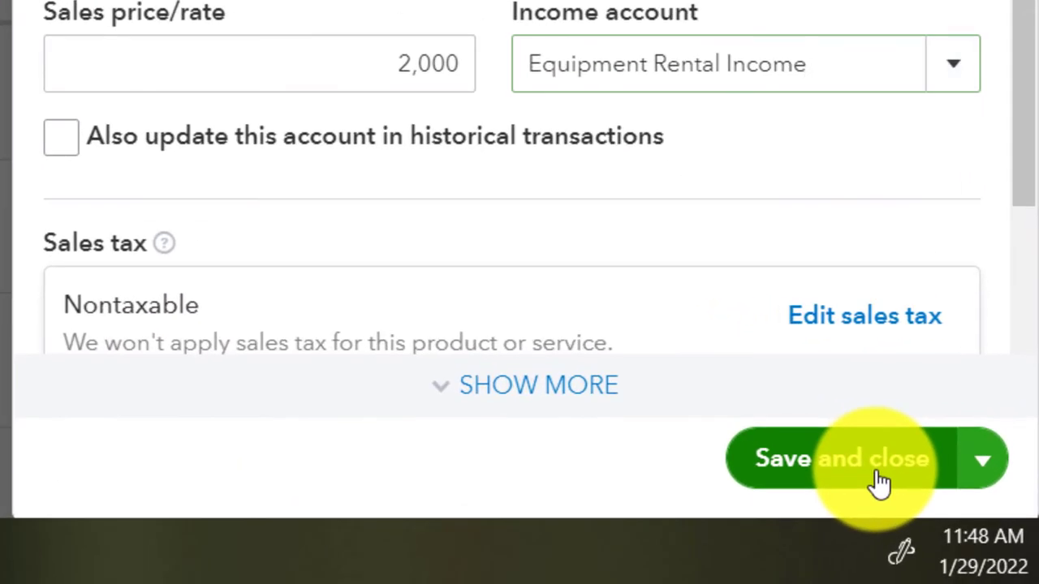
Save the edited Band Set #1 Rental service and return to the top of the list
{"action": "left_click", "coordinate": [974, 535]}
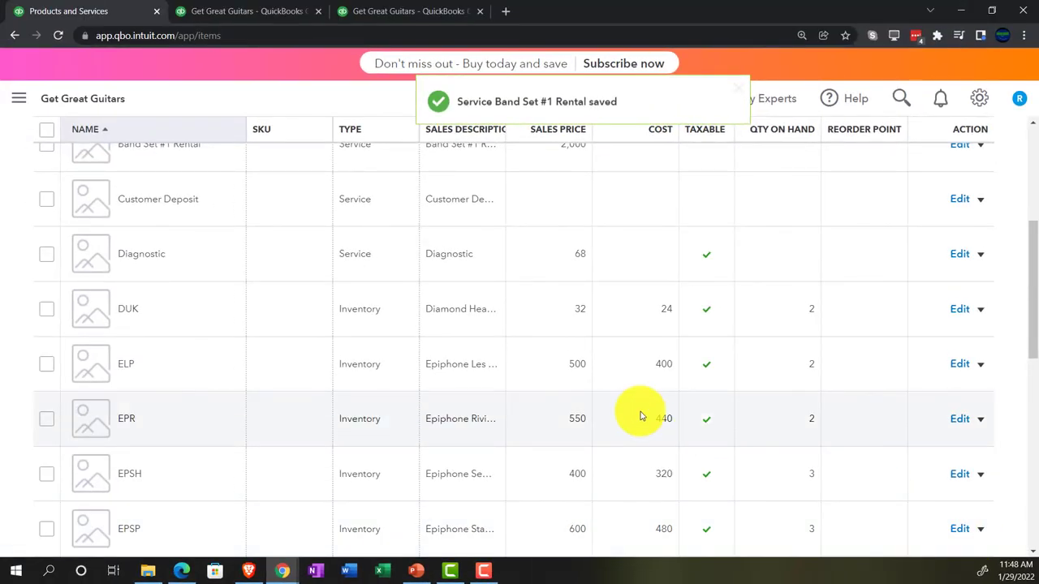
{"action": "scroll", "coordinate": [640, 417], "scroll_direction": "up", "scroll_amount": 1}
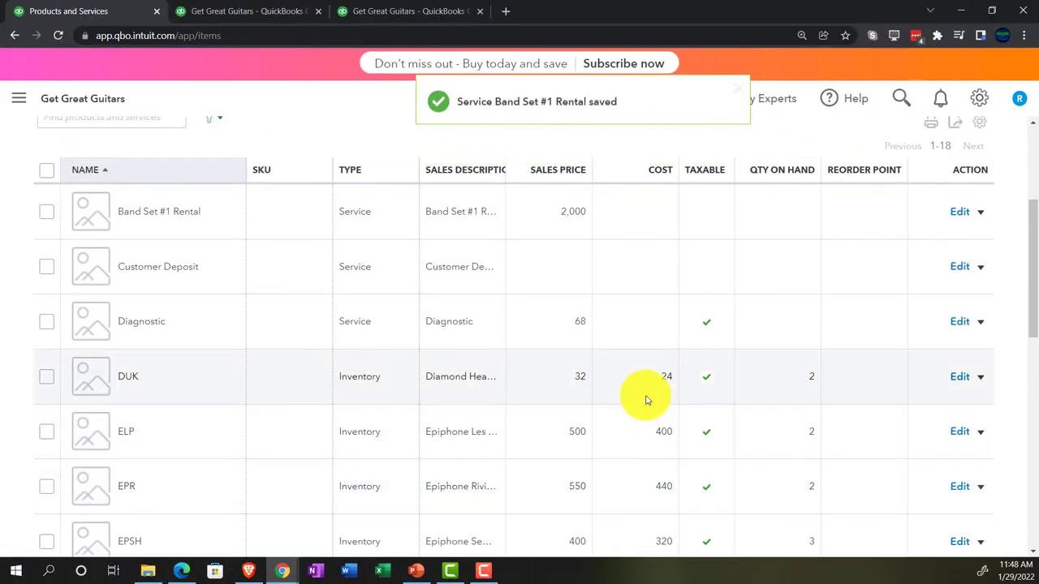
{"action": "scroll", "coordinate": [644, 408], "scroll_direction": "up", "scroll_amount": 1}
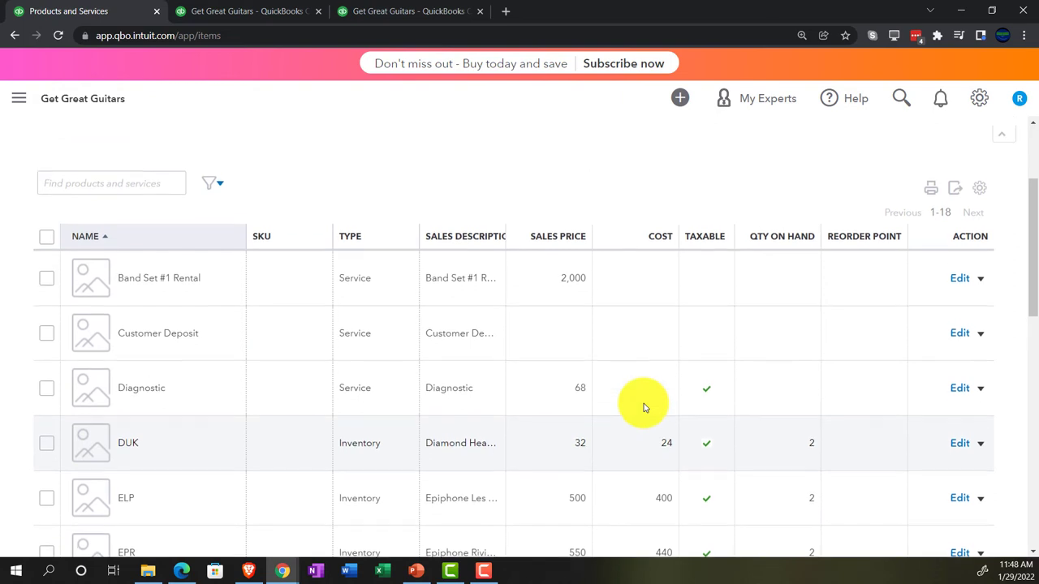
{"action": "scroll", "coordinate": [645, 407], "scroll_direction": "up", "scroll_amount": 3}
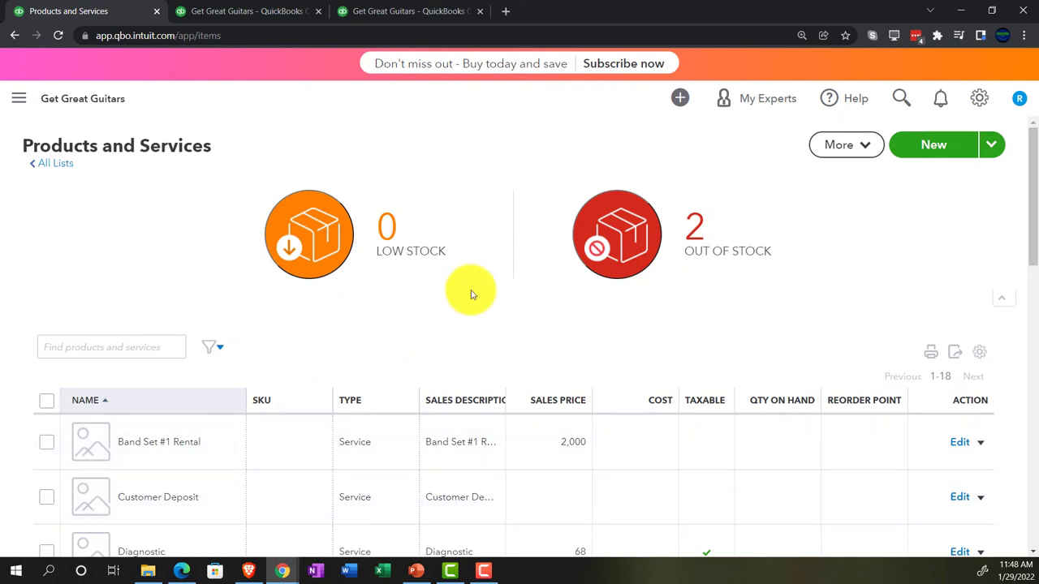
Create a service named 'Add one guitar to rental', same description, priced at 50
{"action": "left_click", "coordinate": [916, 151]}
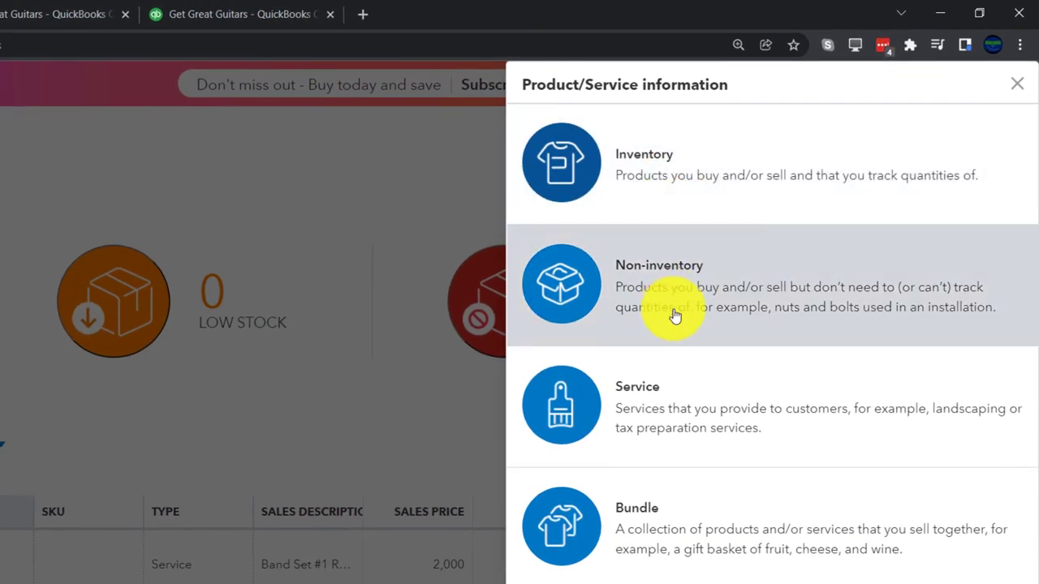
{"action": "left_click", "coordinate": [672, 418]}
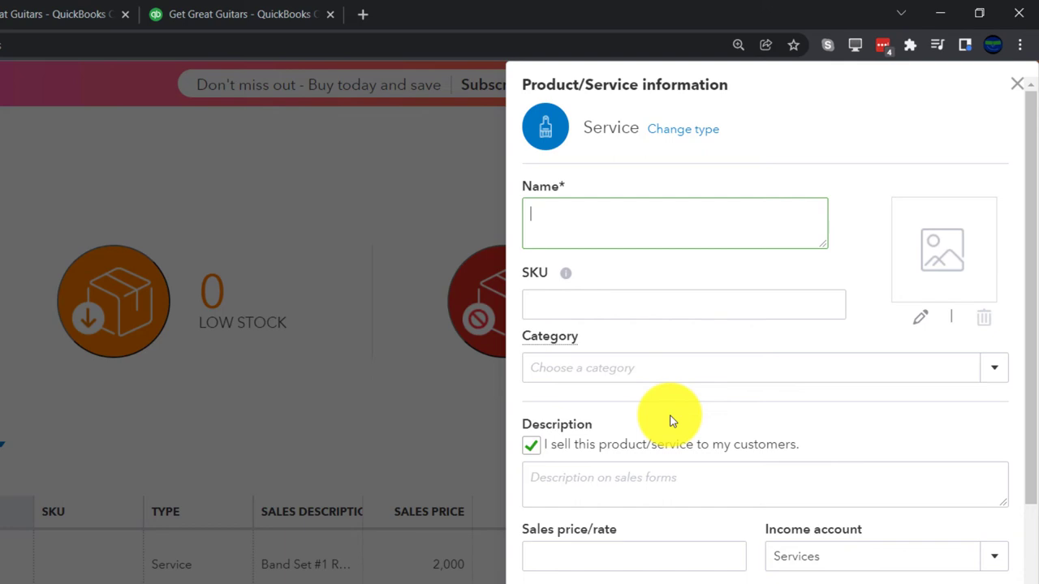
{"action": "type", "text": "Add"}
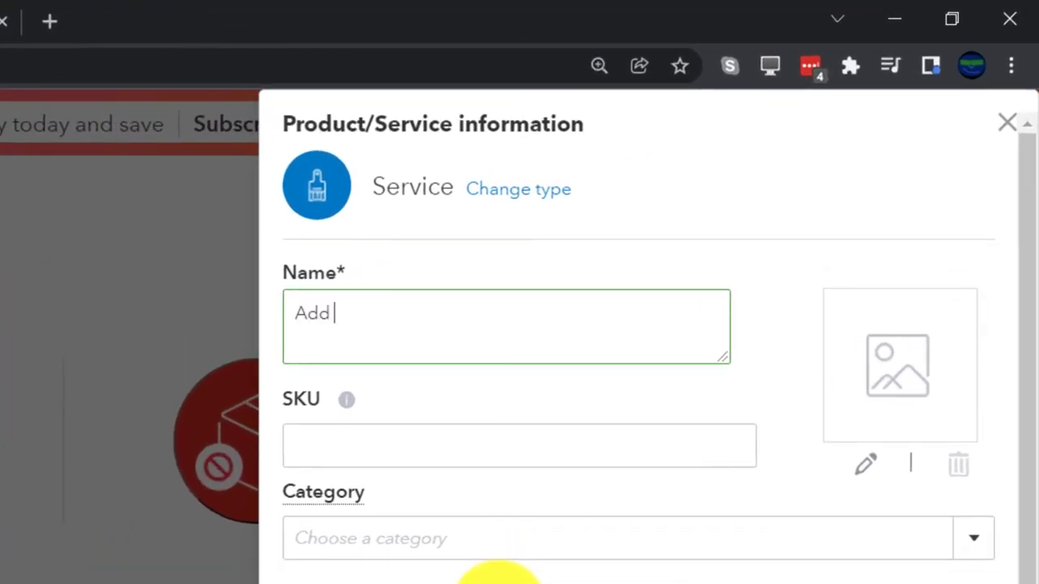
{"action": "type", "text": " one guitar"}
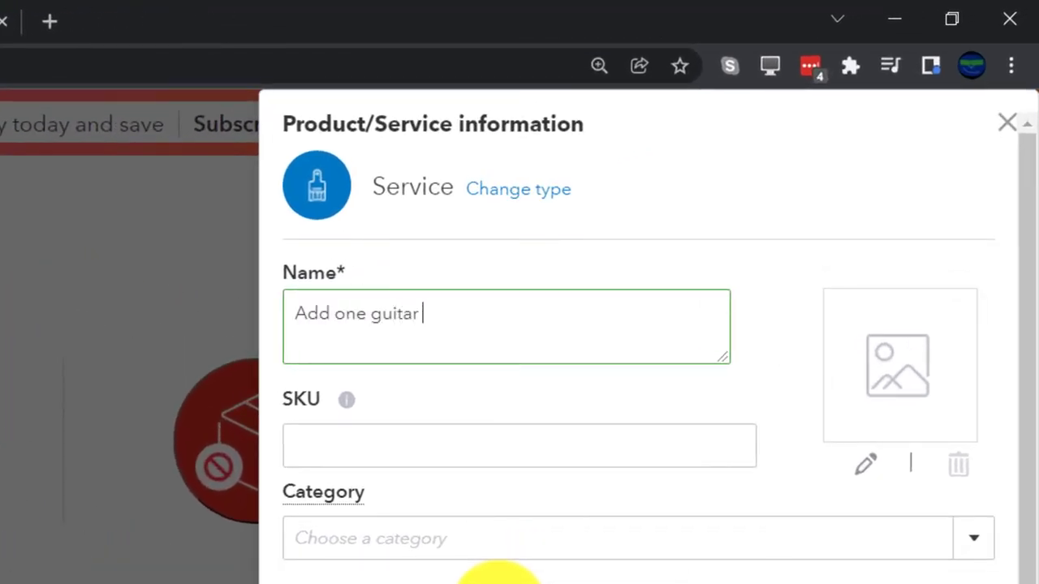
{"action": "type", "text": " to rental"}
{"action": "key", "text": "shift+Left"}
{"action": "key", "text": "shift+Left"}
{"action": "key", "text": "shift+Left"}
{"action": "key", "text": "shift+Left"}
{"action": "key", "text": "shift+Left"}
{"action": "key", "text": "shift+Left"}
{"action": "key", "text": "shift+Left"}
{"action": "key", "text": "shift+Left"}
{"action": "key", "text": "shift+Left"}
{"action": "key", "text": "shift+Left"}
{"action": "key", "text": "shift+Left"}
{"action": "key", "text": "shift+Left"}
{"action": "key", "text": "shift+Left"}
{"action": "key", "text": "shift+Left"}
{"action": "key", "text": "shift+Left"}
{"action": "key", "text": "shift+Left"}
{"action": "key", "text": "shift+Left"}
{"action": "key", "text": "shift+Left"}
{"action": "key", "text": "shift+Left"}
{"action": "key", "text": "shift+Left"}
{"action": "key", "text": "ctrl+c"}
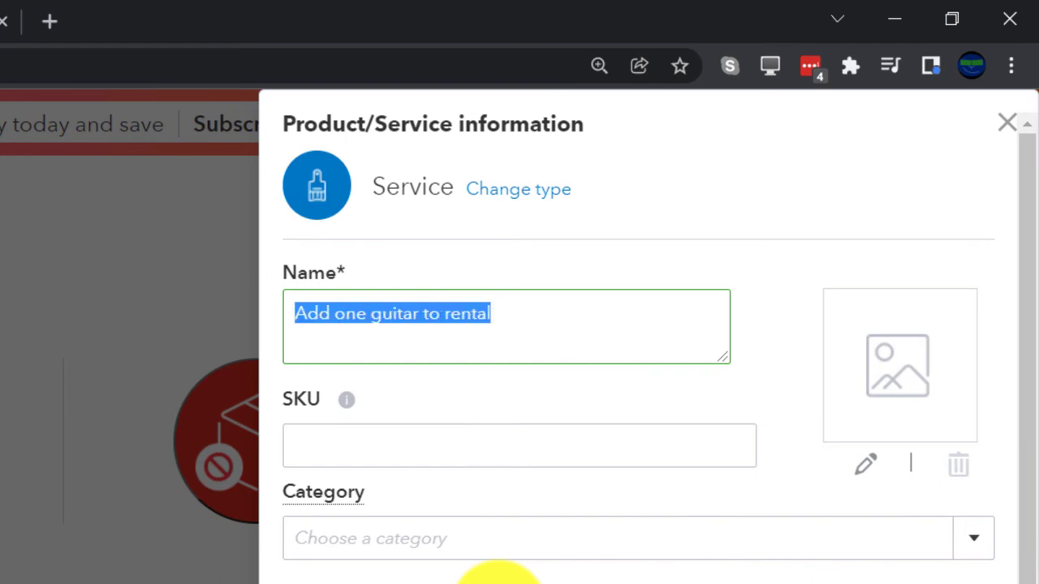
{"action": "left_click", "coordinate": [552, 533]}
{"action": "key", "text": "ctrl+v"}
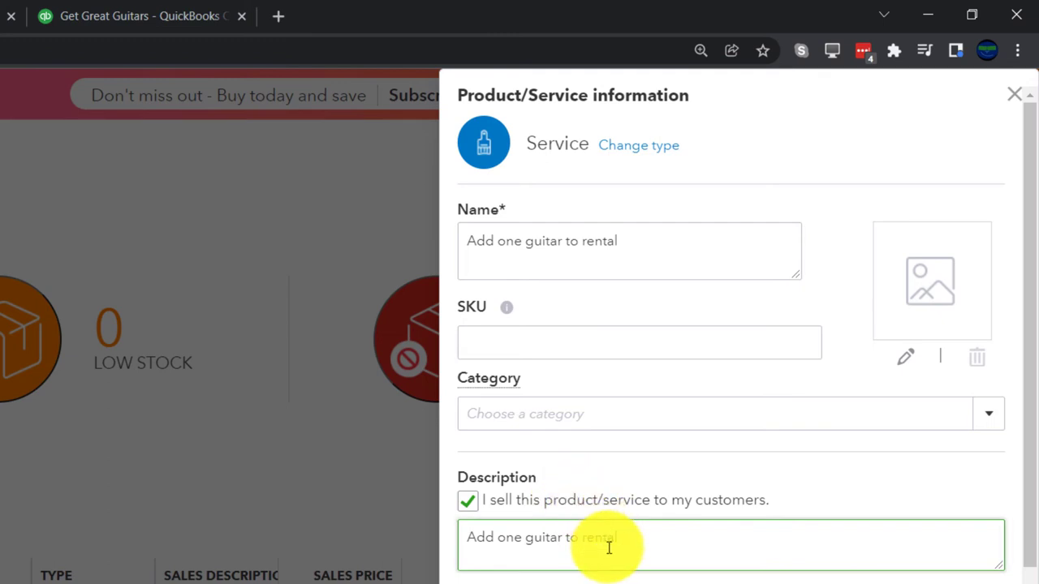
{"action": "scroll", "coordinate": [608, 547], "scroll_direction": "down", "scroll_amount": 1}
{"action": "left_click", "coordinate": [555, 530]}
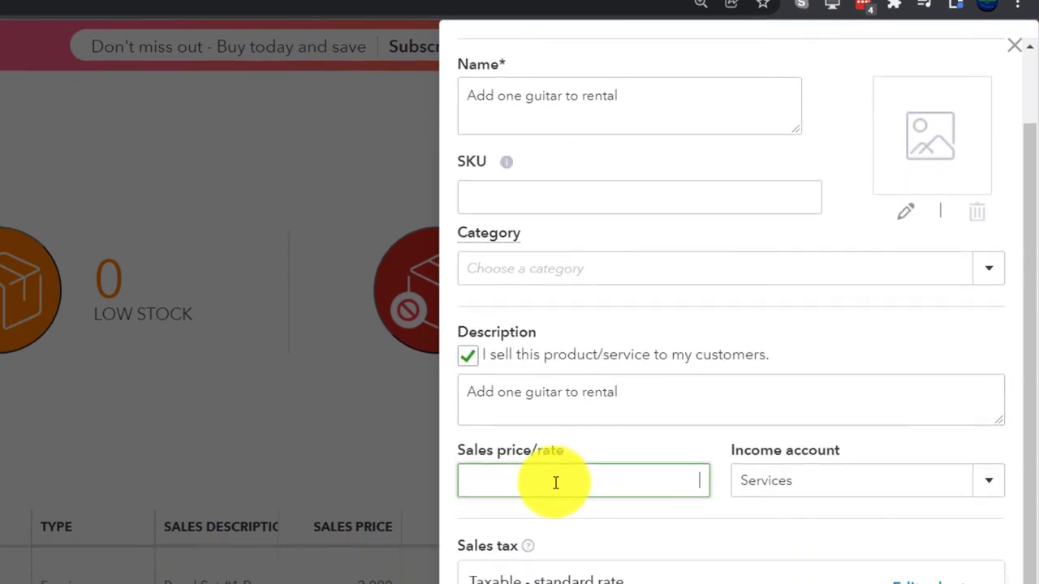
{"action": "type", "text": "50"}
{"action": "key", "text": "Tab"}
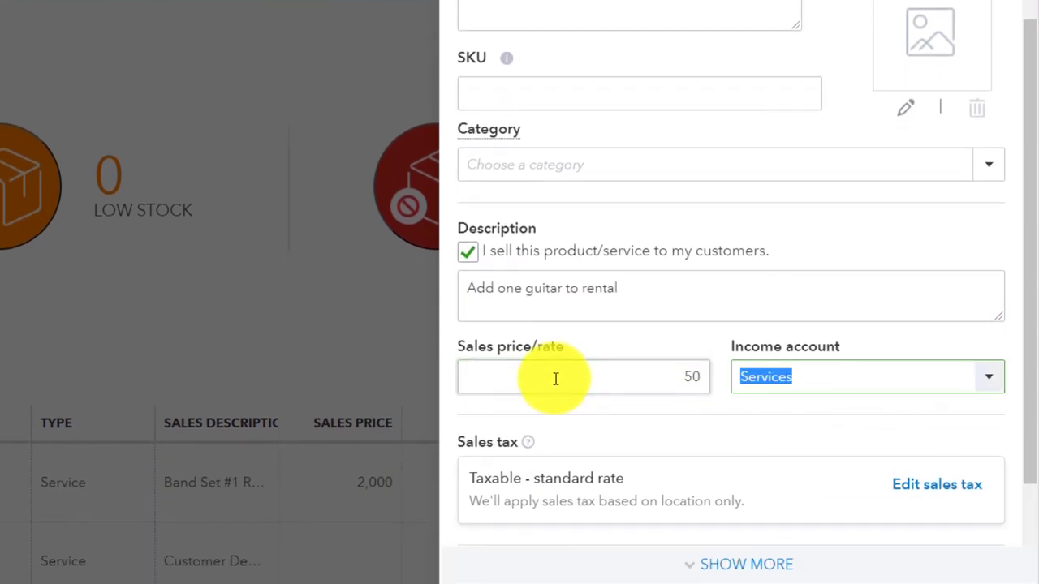
Set the guitar rental's income account to Equipment Rental Income
{"action": "scroll", "coordinate": [558, 378], "scroll_direction": "down", "scroll_amount": 1}
{"action": "left_click", "coordinate": [985, 285]}
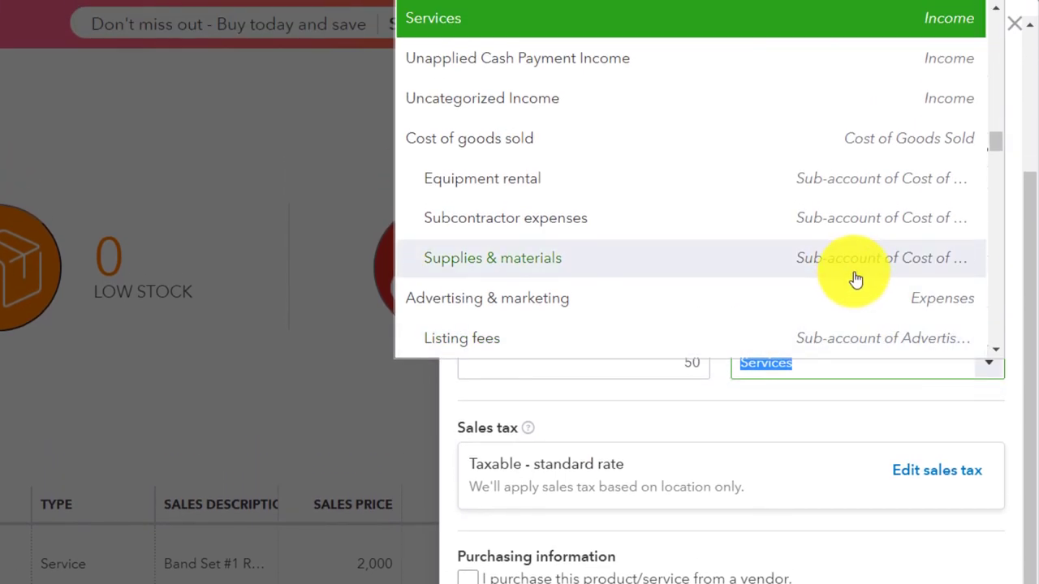
{"action": "scroll", "coordinate": [857, 280], "scroll_direction": "up", "scroll_amount": 2}
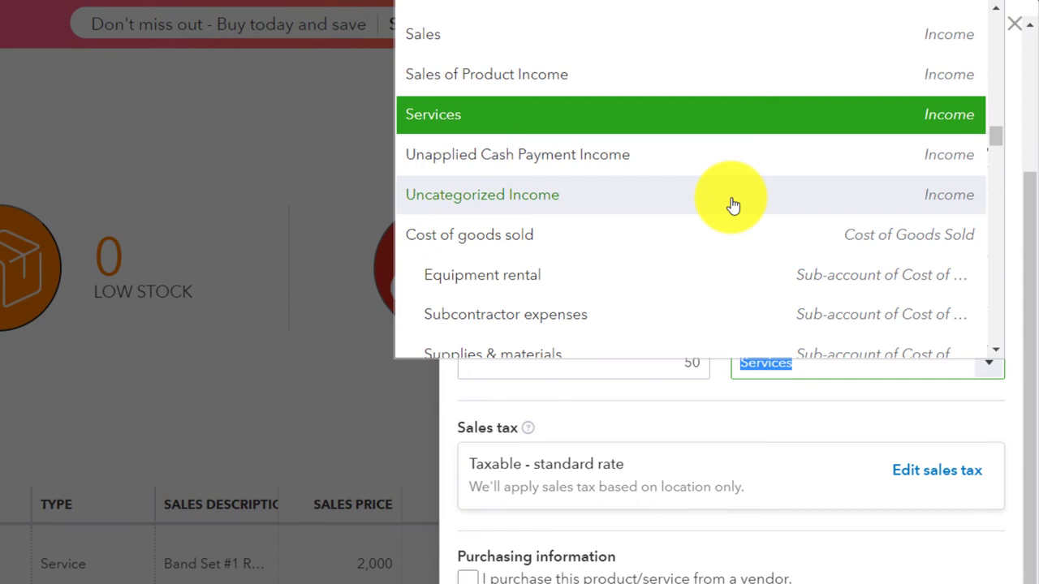
{"action": "scroll", "coordinate": [733, 204], "scroll_direction": "up", "scroll_amount": 1}
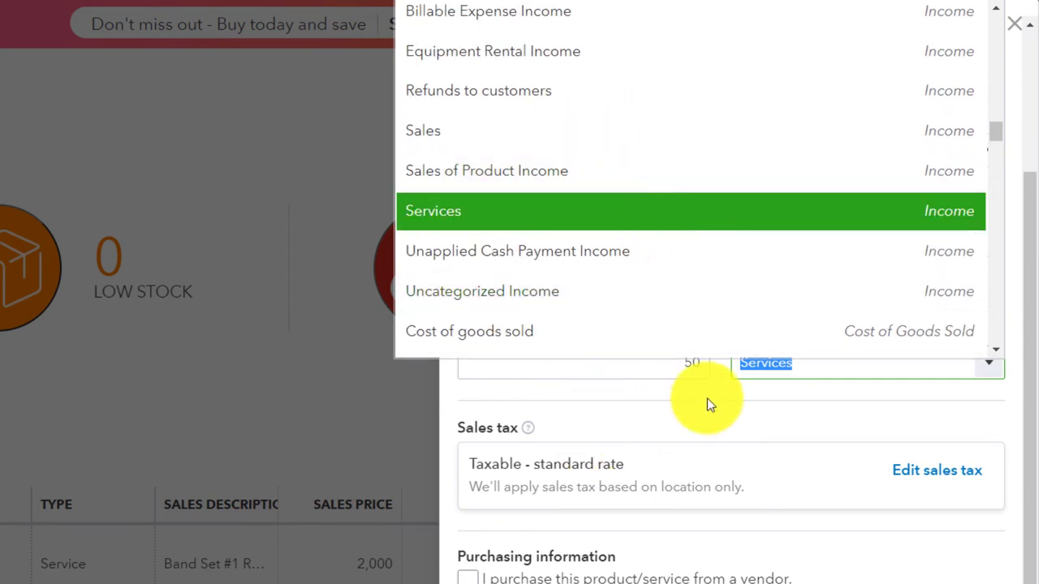
{"action": "left_click", "coordinate": [531, 58]}
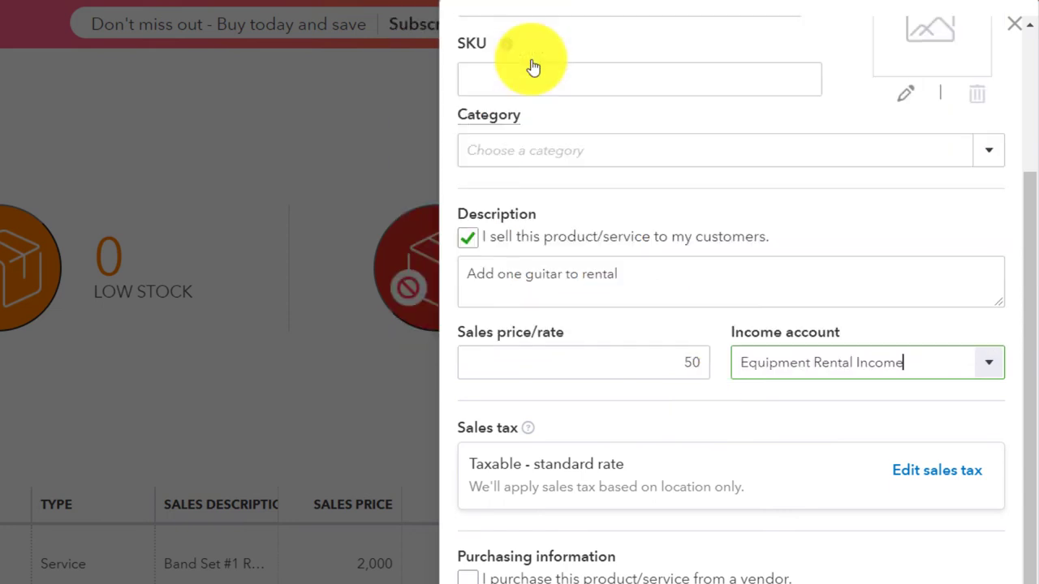
Make the guitar rental service Nontaxable and save it
{"action": "left_click", "coordinate": [937, 470]}
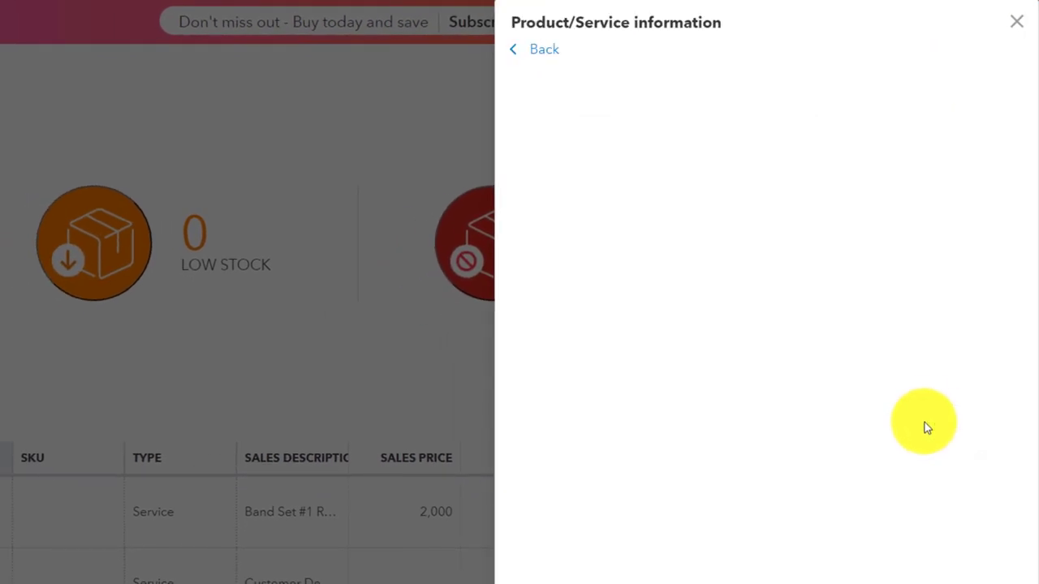
{"action": "scroll", "coordinate": [866, 365], "scroll_direction": "down", "scroll_amount": 5}
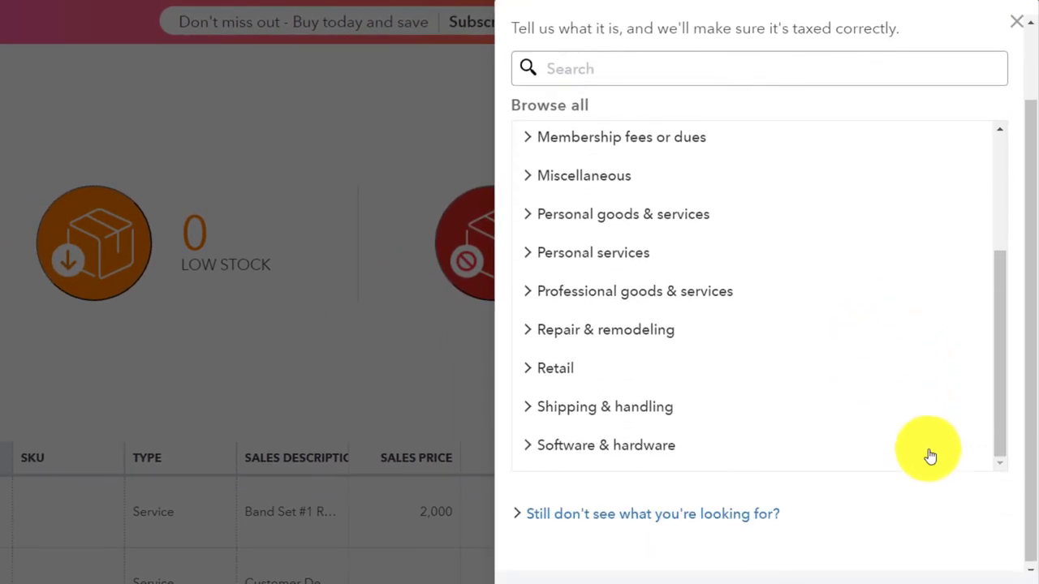
{"action": "left_click", "coordinate": [657, 513]}
{"action": "scroll", "coordinate": [659, 510], "scroll_direction": "down", "scroll_amount": 2}
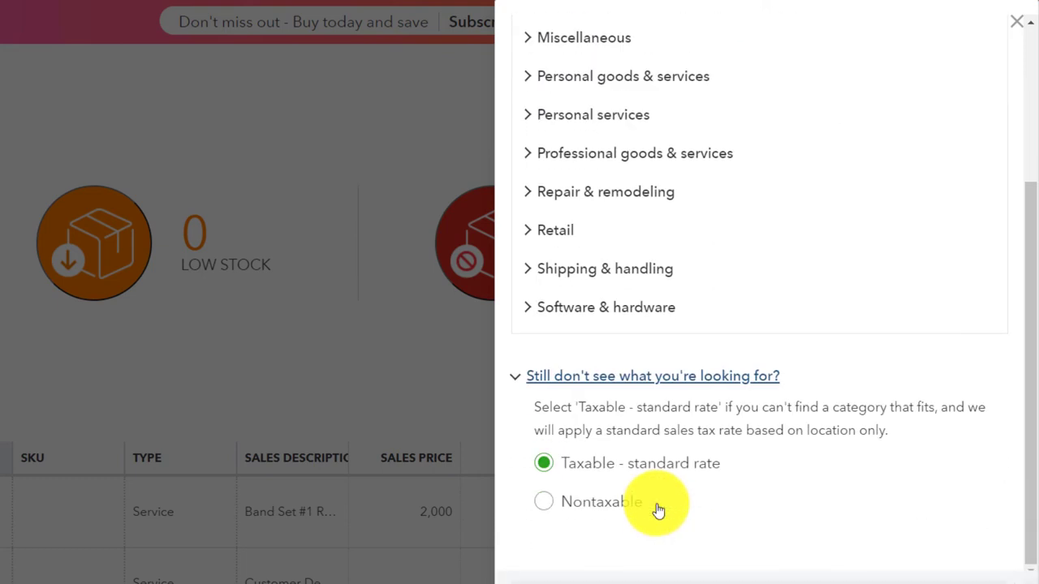
{"action": "left_click", "coordinate": [571, 515]}
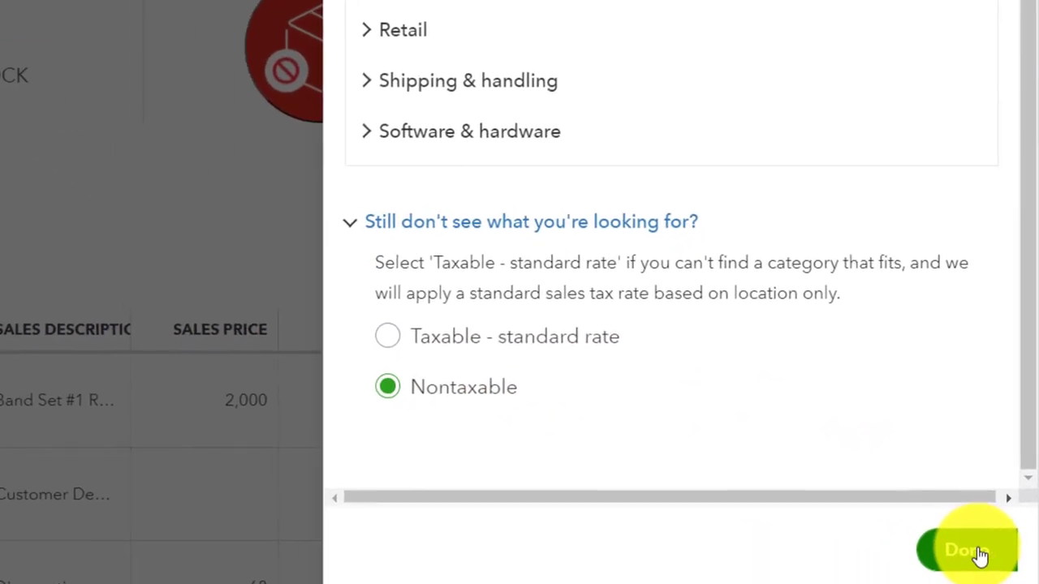
{"action": "left_click", "coordinate": [978, 550]}
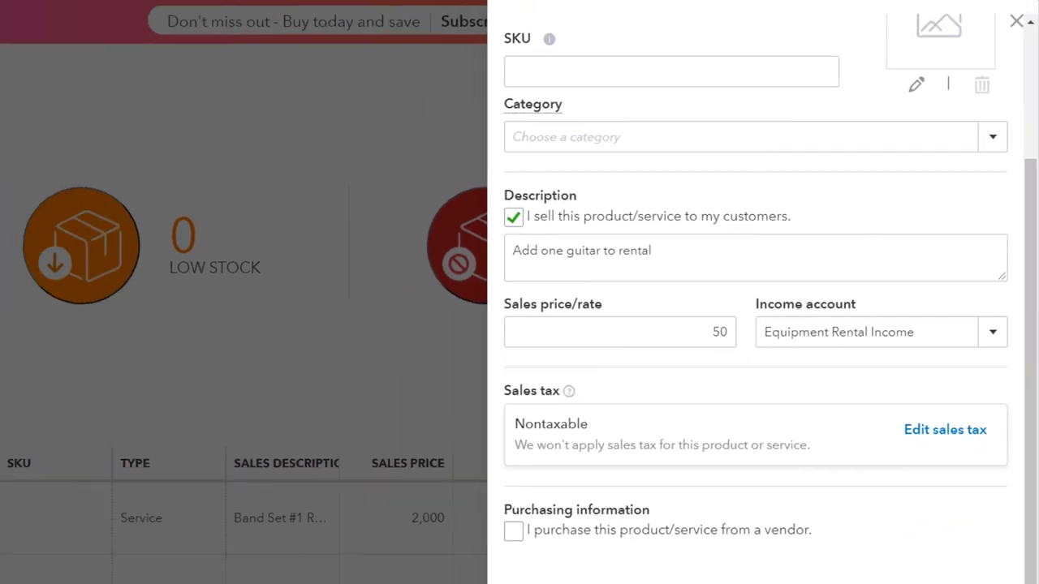
{"action": "left_click", "coordinate": [942, 528]}
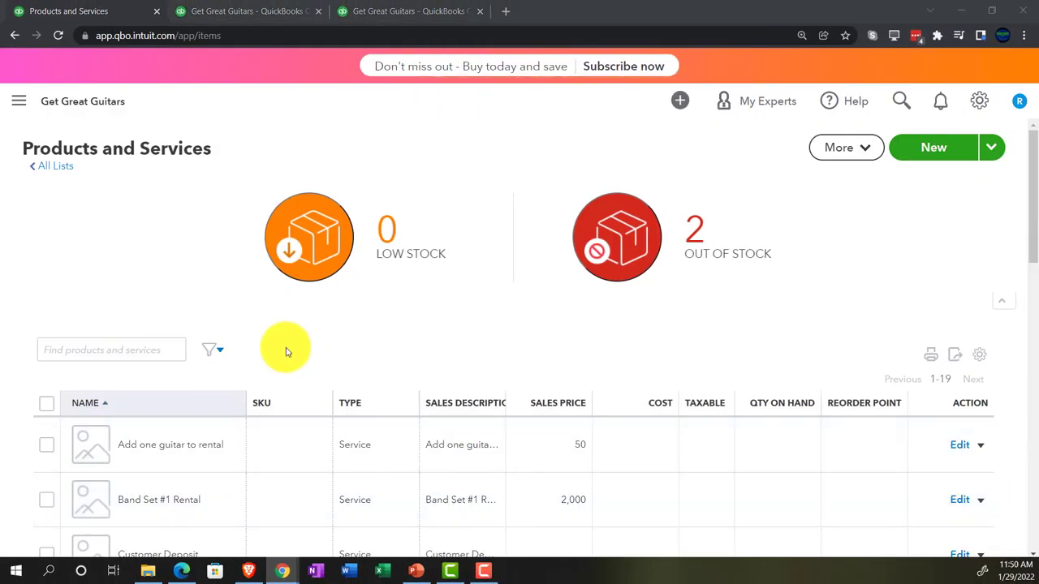
Create a service named 'Add amplifier to rental' with the same text as its description
{"action": "left_click", "coordinate": [930, 150]}
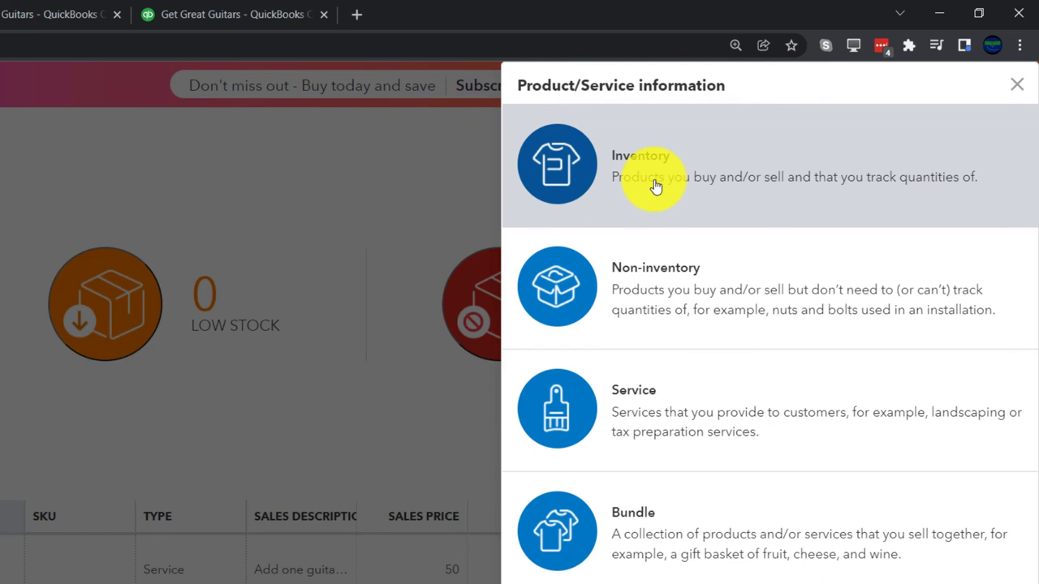
{"action": "left_click", "coordinate": [680, 406]}
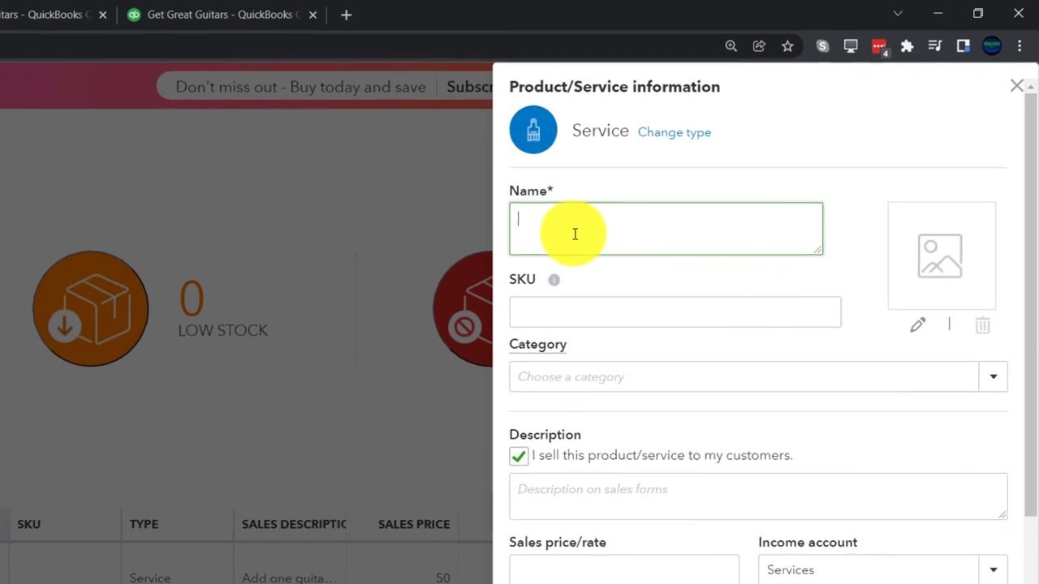
{"action": "type", "text": "AS"}
{"action": "key", "text": "BackSpace"}
{"action": "type", "text": "dd ampl"}
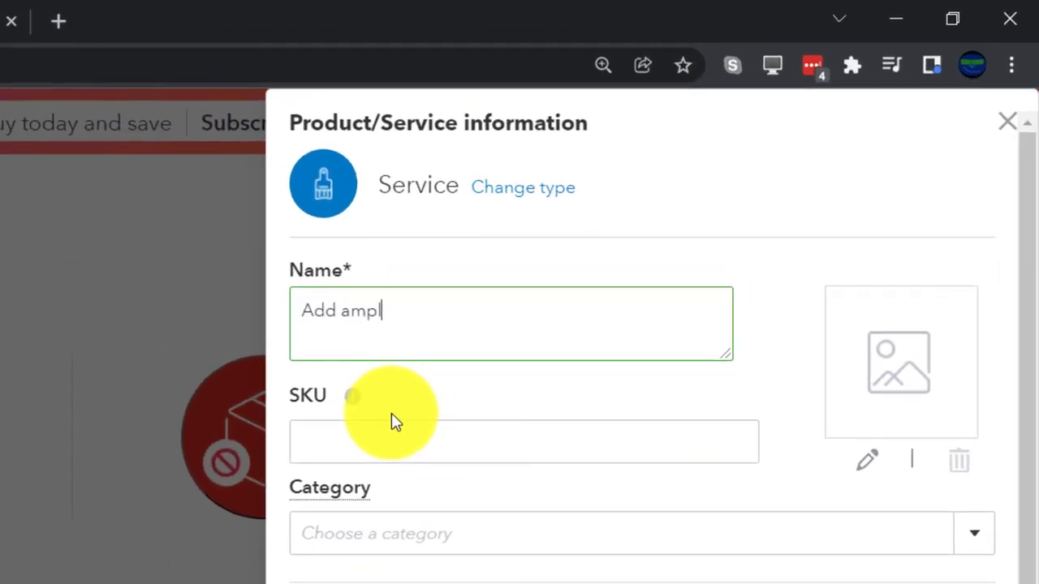
{"action": "type", "text": "ifier to rental"}
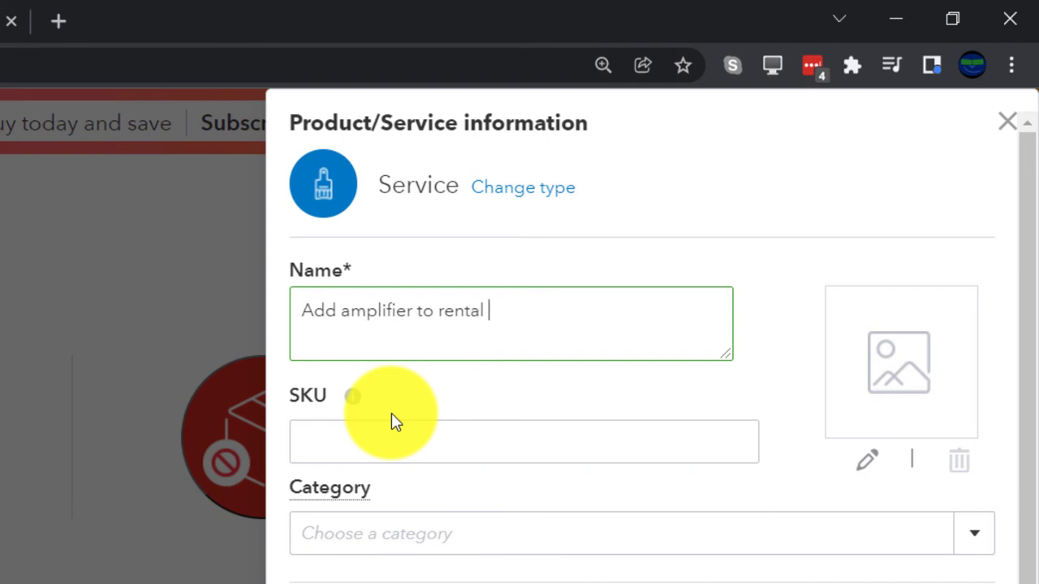
{"action": "key", "text": "shift+Left"}
{"action": "key", "text": "shift+Left"}
{"action": "key", "text": "shift+Left"}
{"action": "key", "text": "shift+Left"}
{"action": "key", "text": "shift+Left"}
{"action": "key", "text": "shift+Left"}
{"action": "key", "text": "shift+Left"}
{"action": "key", "text": "shift+Left"}
{"action": "key", "text": "shift+Left"}
{"action": "key", "text": "shift+Left"}
{"action": "key", "text": "shift+Left"}
{"action": "key", "text": "shift+Left"}
{"action": "key", "text": "shift+Left"}
{"action": "key", "text": "shift+Left"}
{"action": "key", "text": "shift+Left"}
{"action": "key", "text": "shift+Left"}
{"action": "key", "text": "shift+Left"}
{"action": "key", "text": "shift+Left"}
{"action": "key", "text": "shift+Left"}
{"action": "key", "text": "shift+Left"}
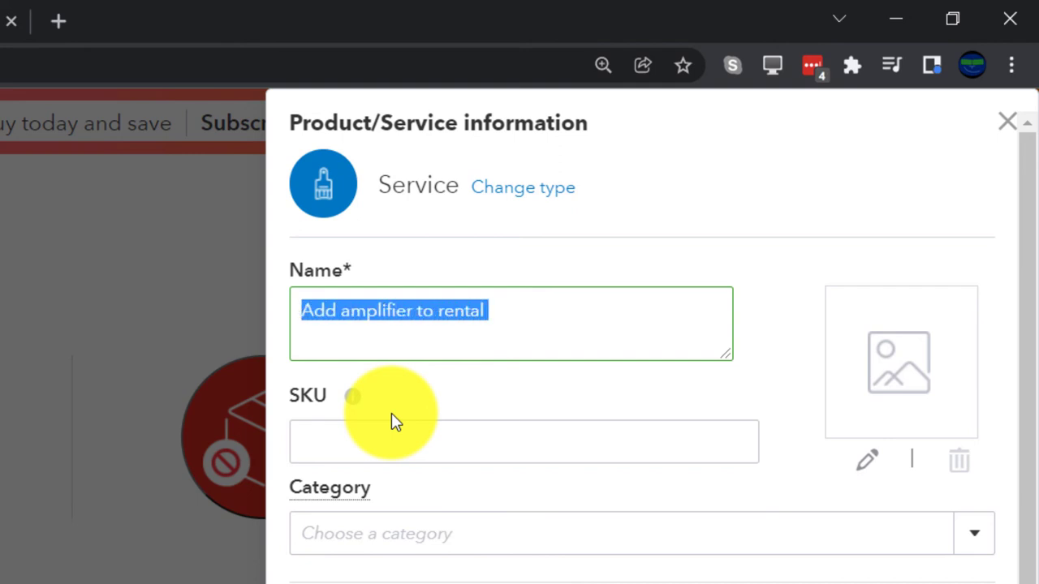
{"action": "key", "text": "ctrl+c"}
{"action": "left_click", "coordinate": [357, 583]}
{"action": "key", "text": "ctrl+v"}
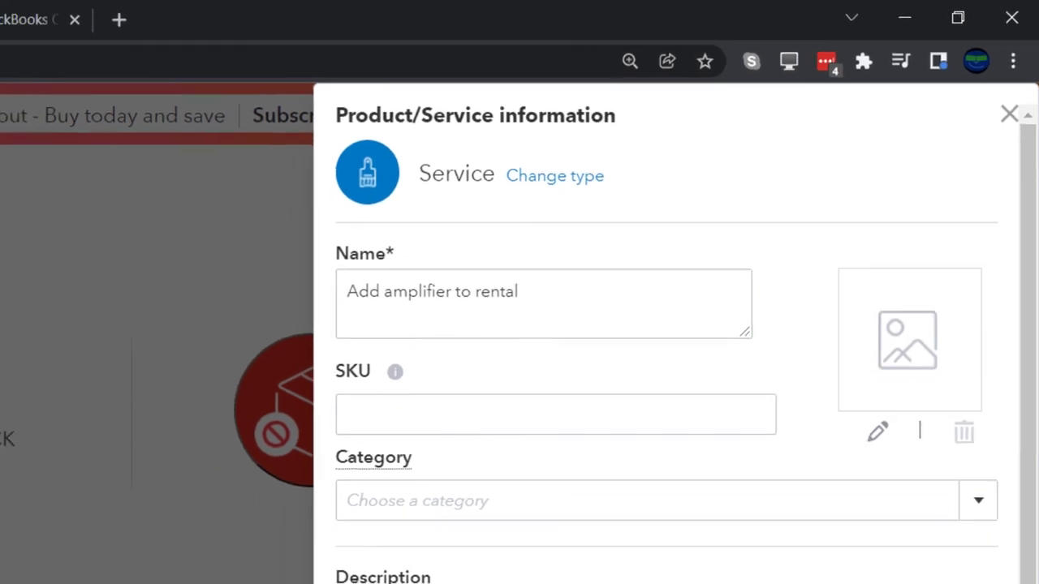
Set its sales price to 40 and income account to Equipment Rental Income
{"action": "scroll", "coordinate": [532, 527], "scroll_direction": "down", "scroll_amount": 3}
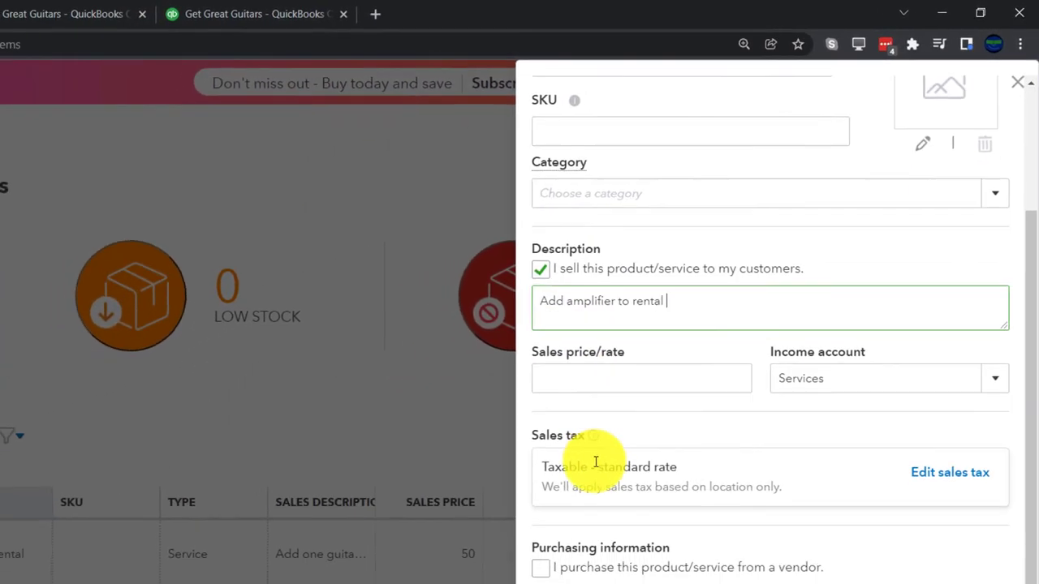
{"action": "left_click", "coordinate": [610, 360]}
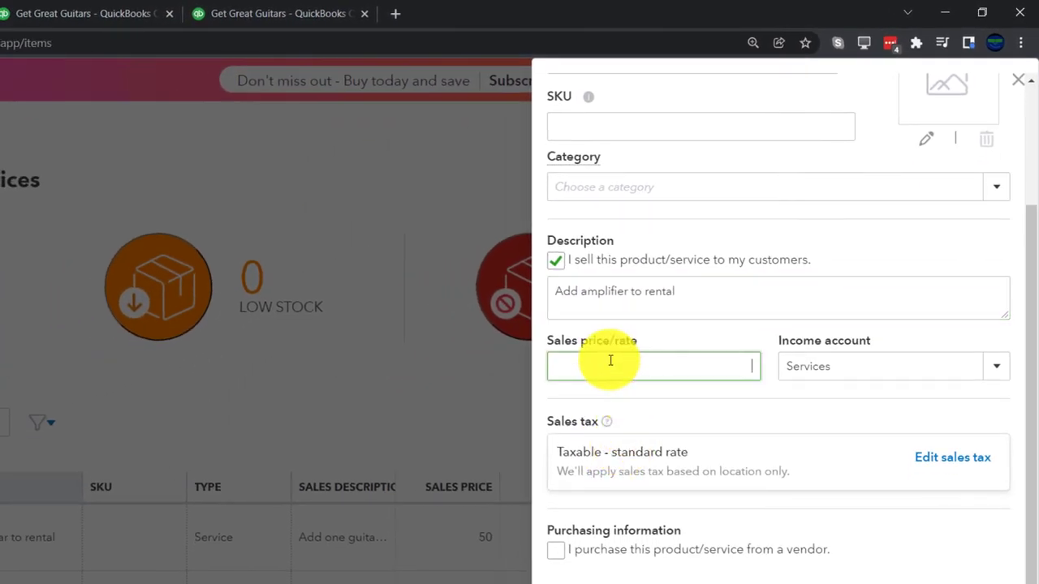
{"action": "type", "text": "40"}
{"action": "key", "text": "Tab"}
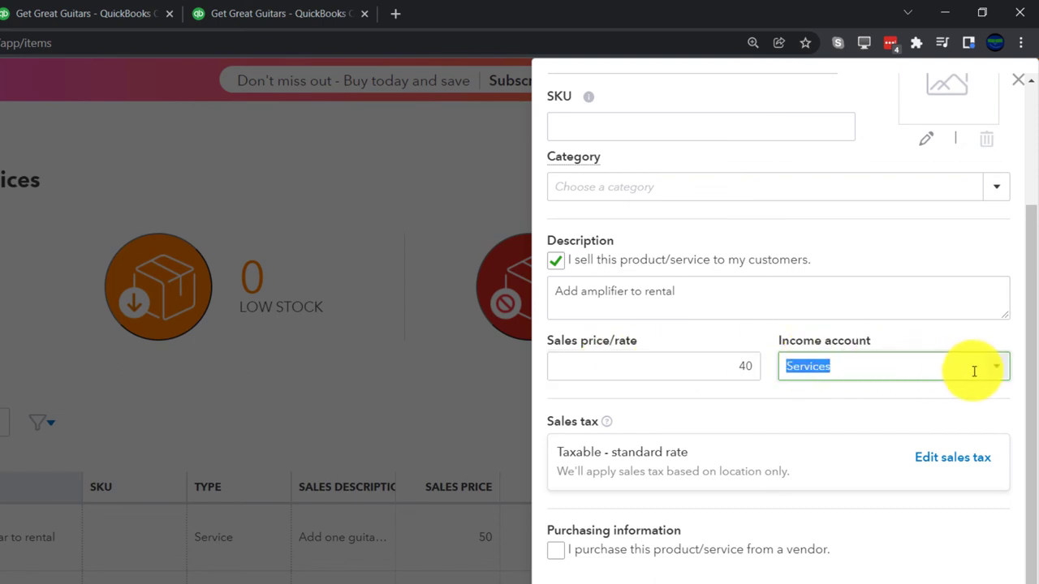
{"action": "left_click", "coordinate": [990, 463]}
{"action": "scroll", "coordinate": [760, 351], "scroll_direction": "up", "scroll_amount": 3}
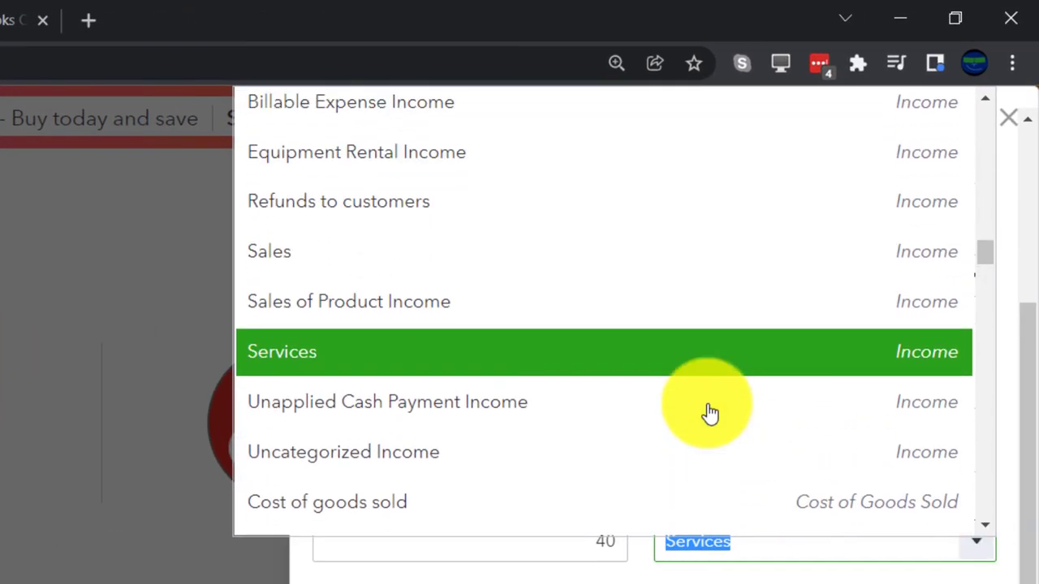
{"action": "left_click", "coordinate": [416, 166]}
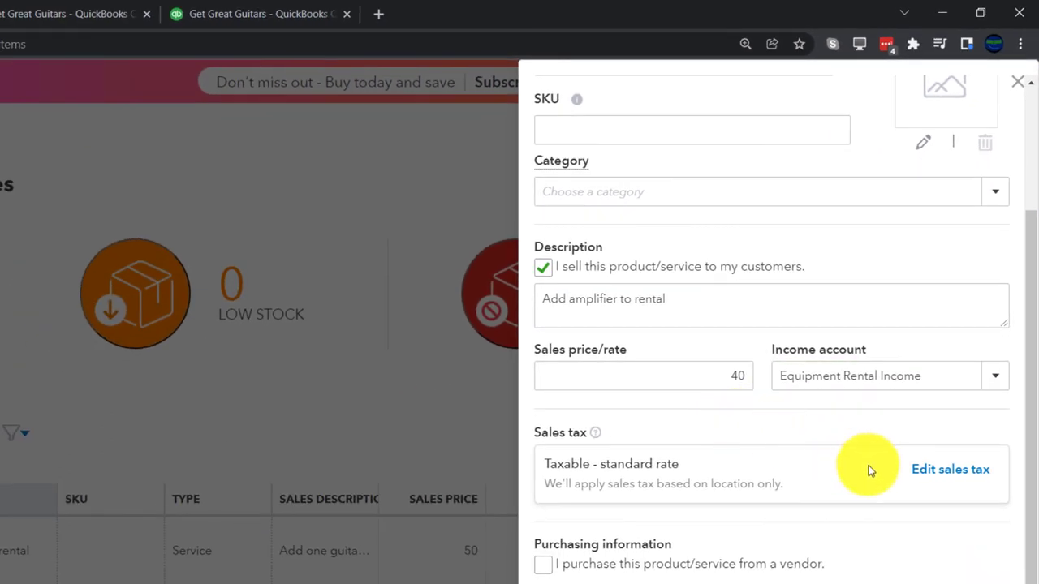
Make the amplifier rental service Nontaxable and save it
{"action": "left_click", "coordinate": [942, 470]}
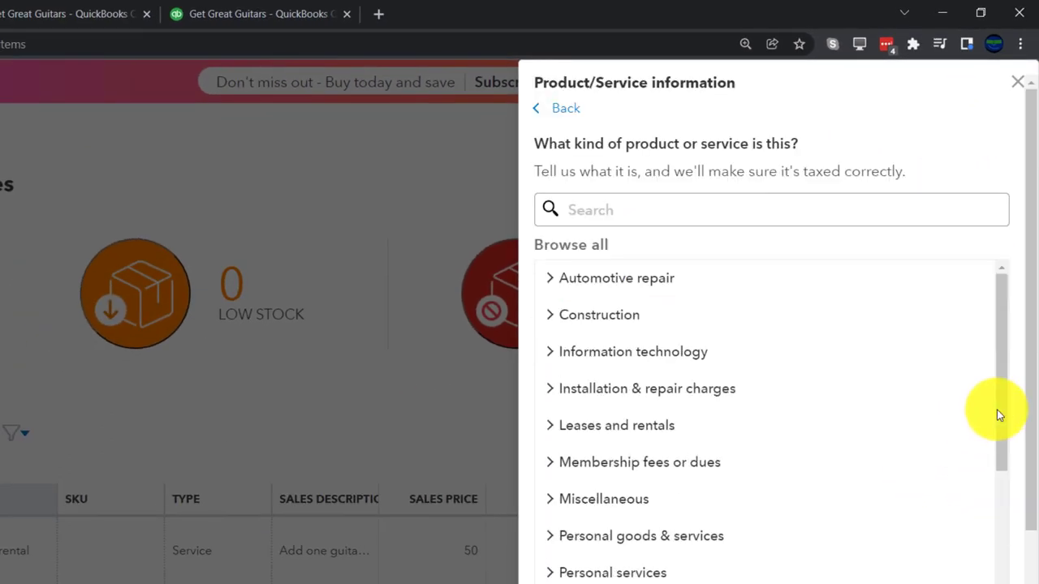
{"action": "scroll", "coordinate": [1000, 404], "scroll_direction": "down", "scroll_amount": 5}
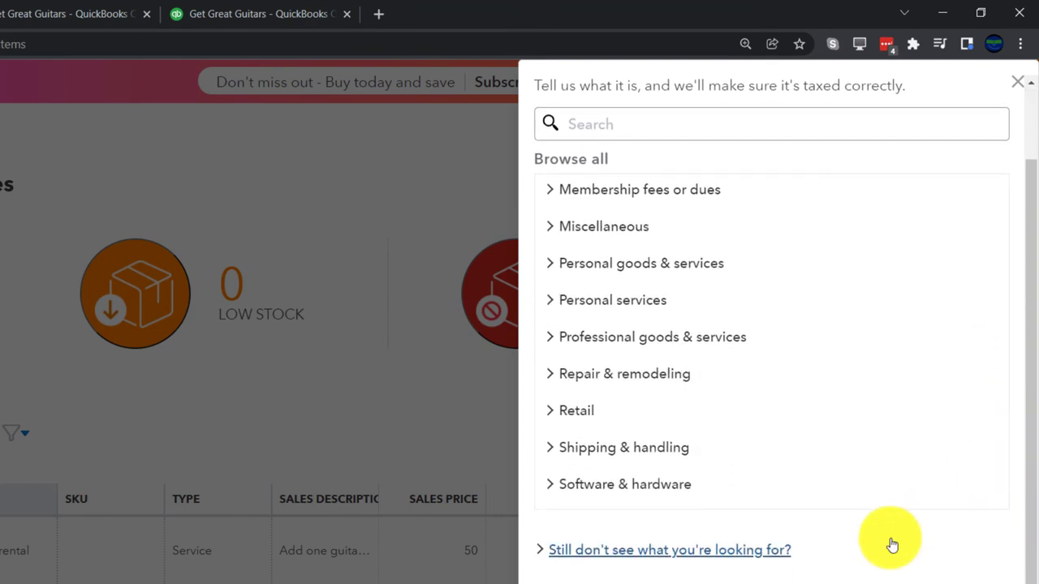
{"action": "left_click", "coordinate": [657, 552]}
{"action": "scroll", "coordinate": [657, 549], "scroll_direction": "down", "scroll_amount": 2}
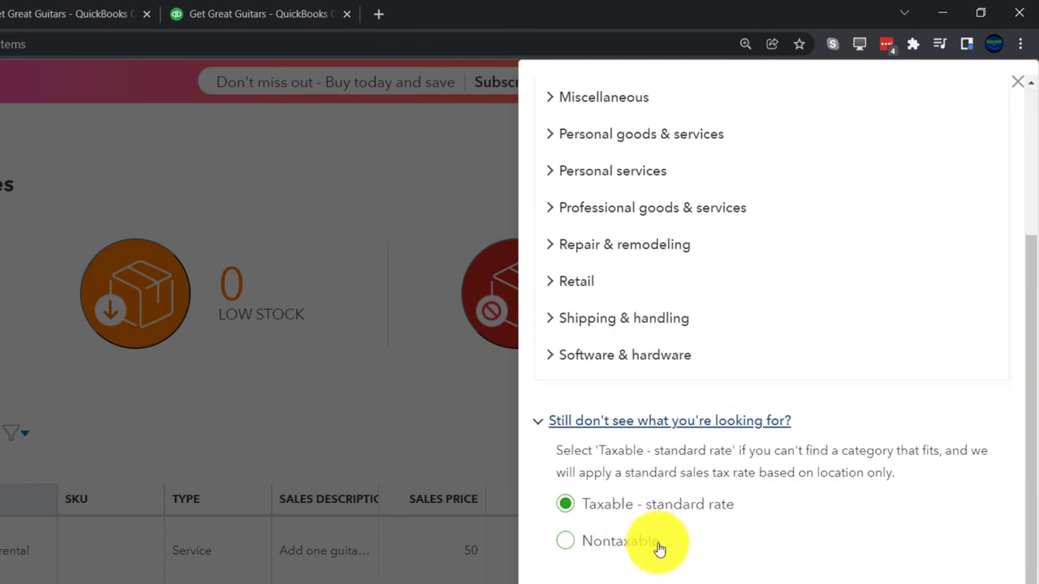
{"action": "left_click", "coordinate": [566, 545]}
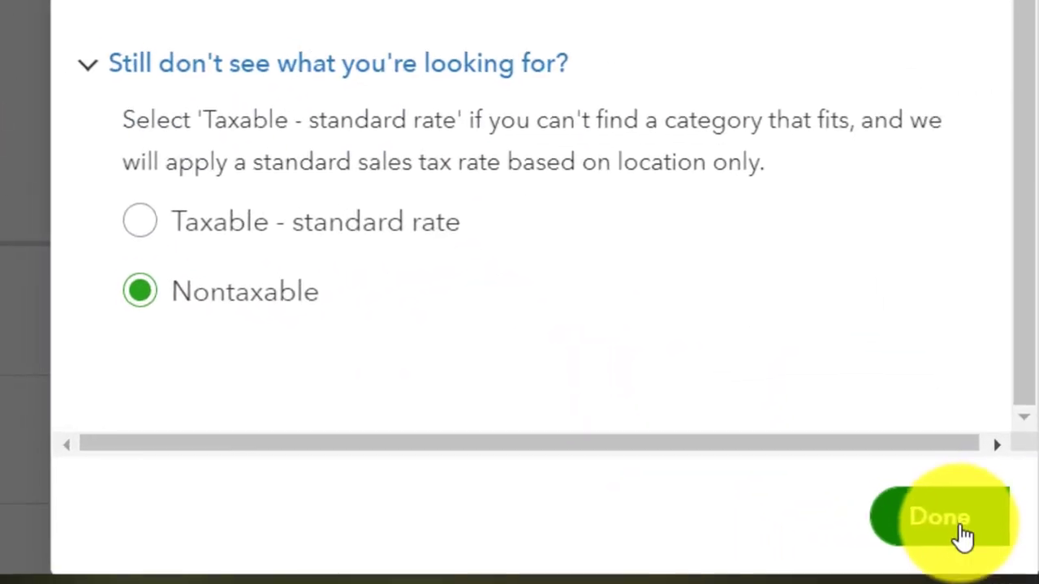
{"action": "left_click", "coordinate": [962, 536]}
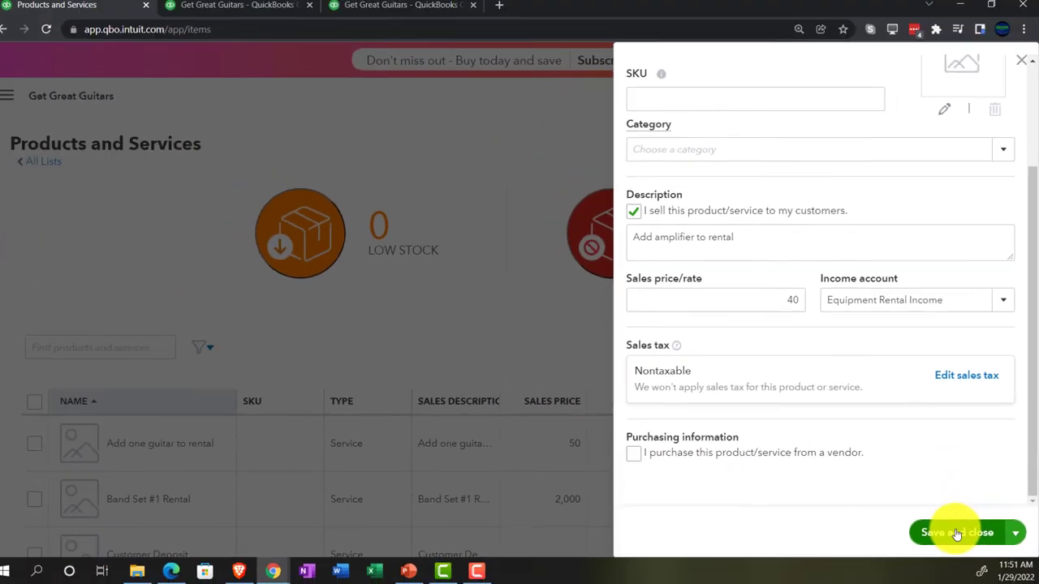
{"action": "left_click", "coordinate": [962, 527]}
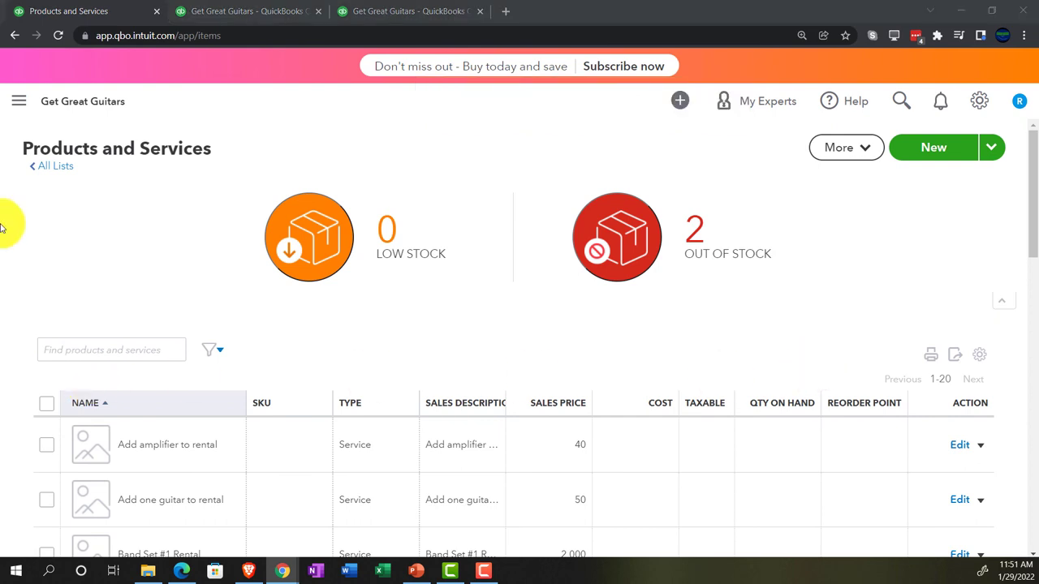
Expand the left navigation and open the + New create menu
{"action": "left_click", "coordinate": [19, 103]}
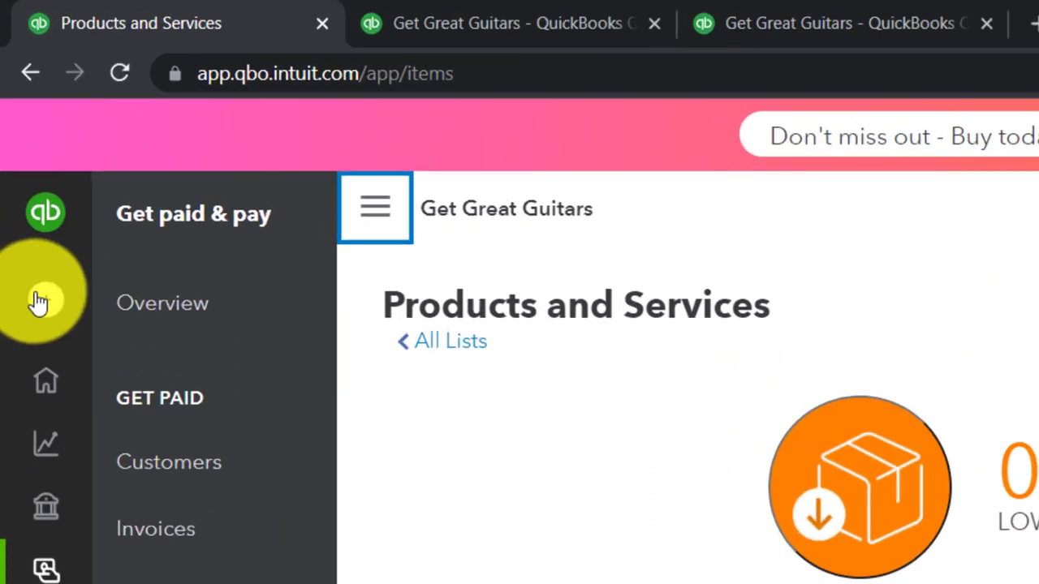
{"action": "left_click", "coordinate": [18, 147]}
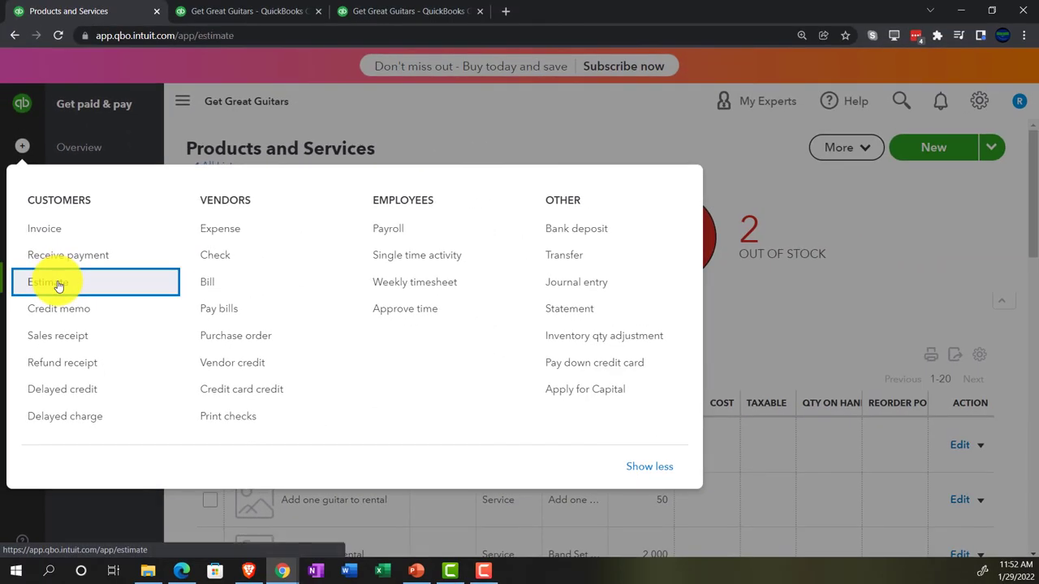
Put 'Add one guitar to rental' on line 1 of a new estimate, then discard it unsaved
{"action": "left_click", "coordinate": [51, 324]}
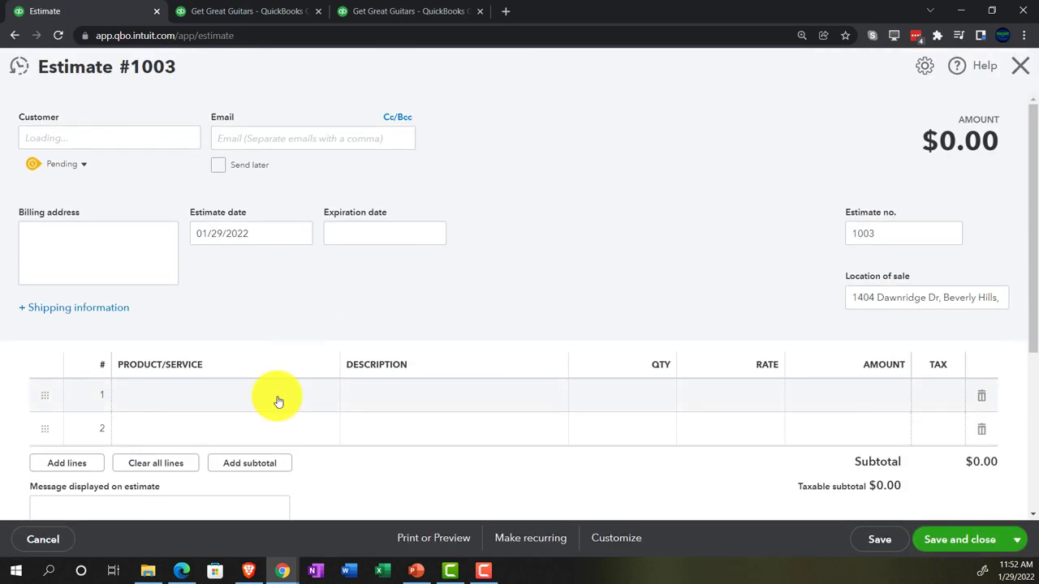
{"action": "left_click", "coordinate": [278, 399]}
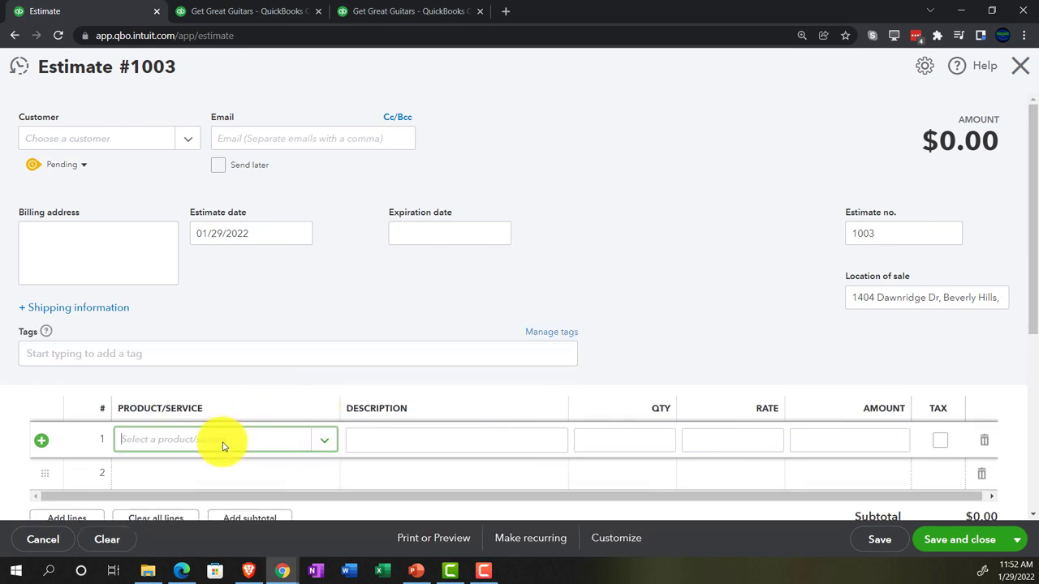
{"action": "left_click", "coordinate": [226, 444]}
{"action": "type", "text": "ren"}
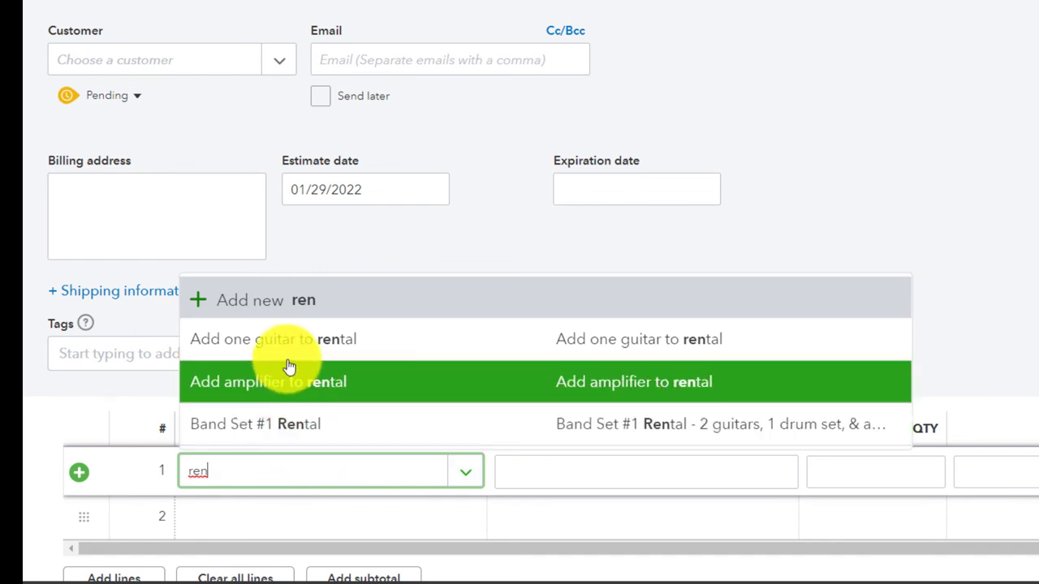
{"action": "left_click", "coordinate": [289, 347]}
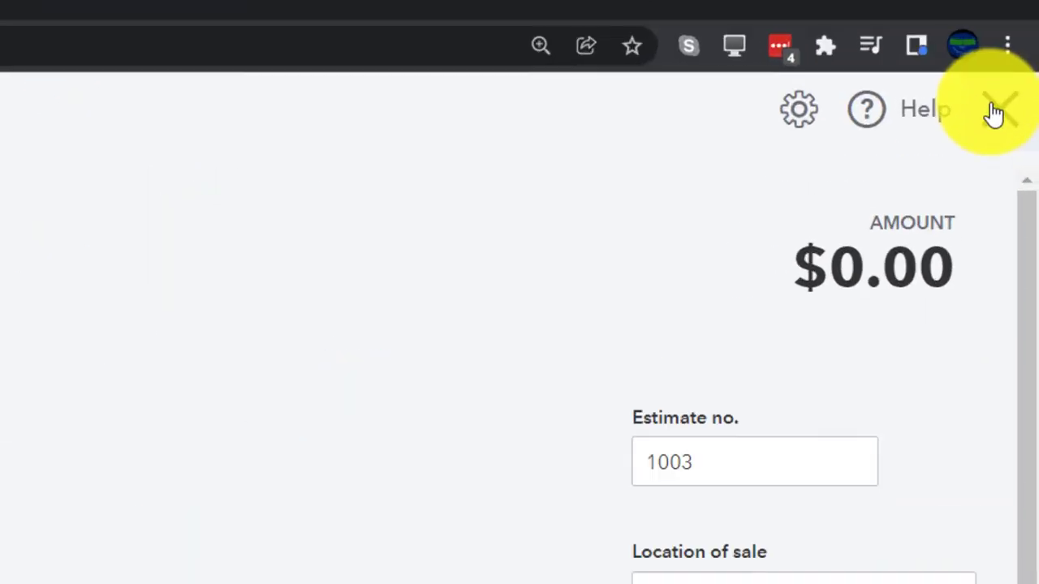
{"action": "left_click", "coordinate": [995, 114]}
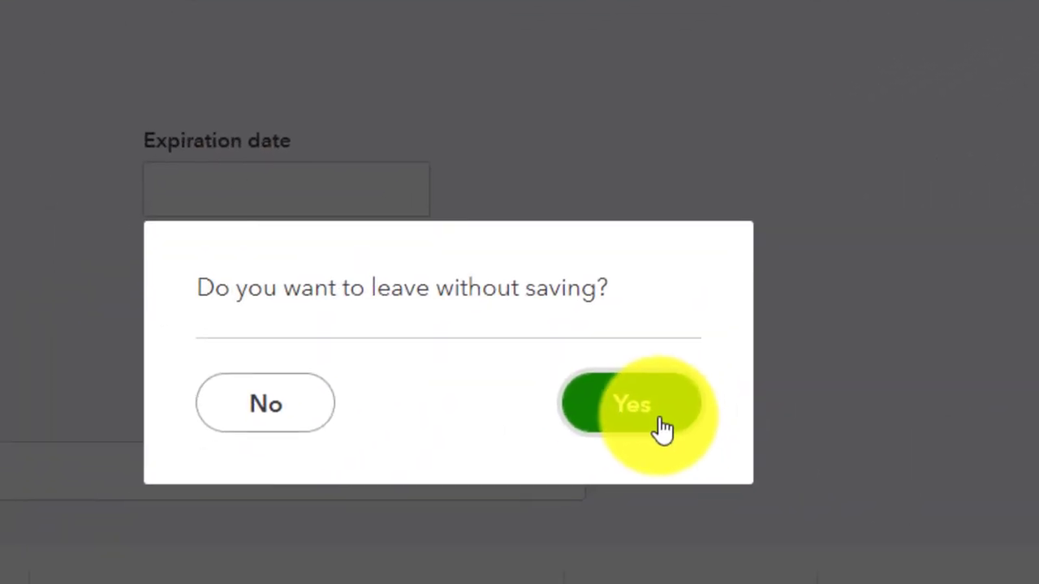
{"action": "left_click", "coordinate": [662, 430]}
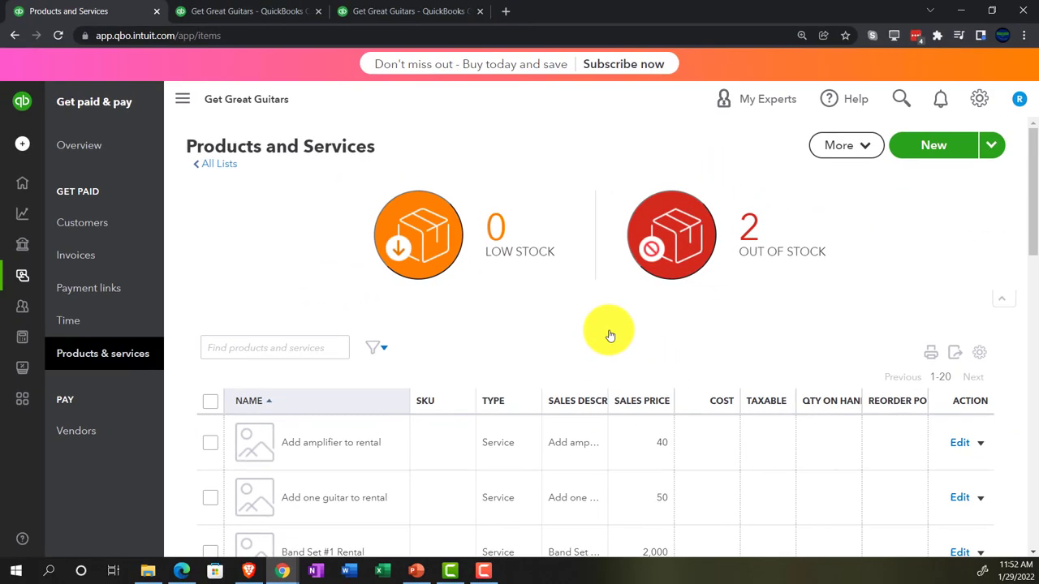